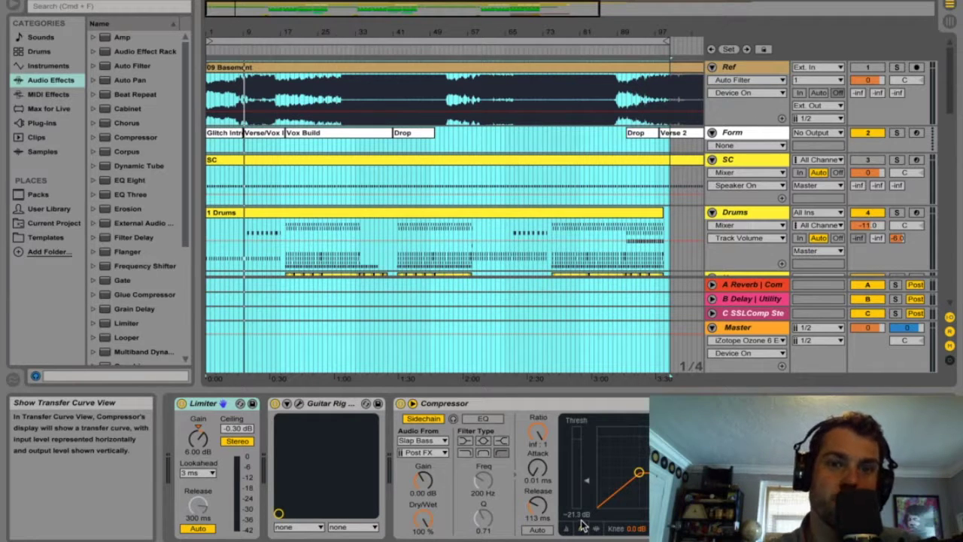
# Step: Open the SC track's MIDI clip and examine its repeating kick notes up close
pyautogui.moveTo(304, 34); pyautogui.dragTo(258, 24)
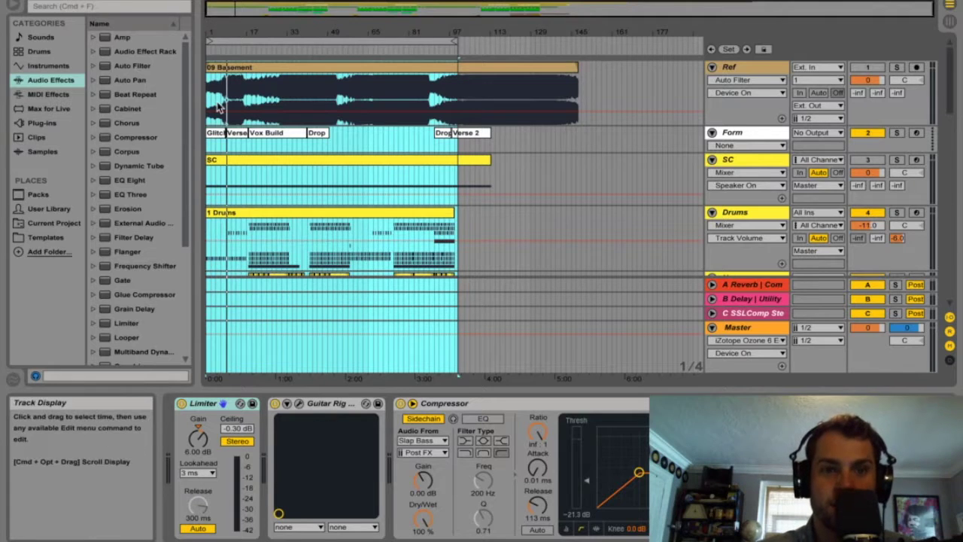
pyautogui.scroll(-2, 677, 169)
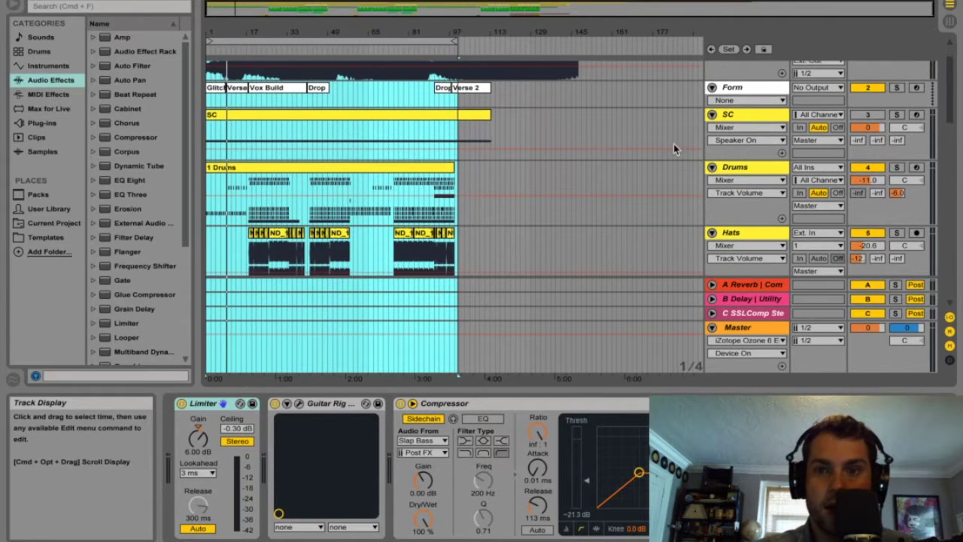
pyautogui.click(729, 120)
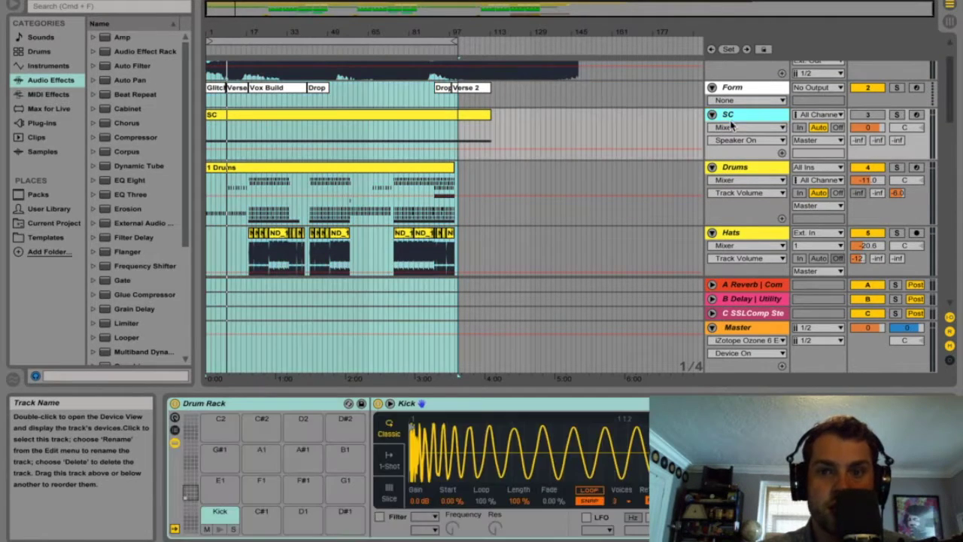
pyautogui.click(419, 116)
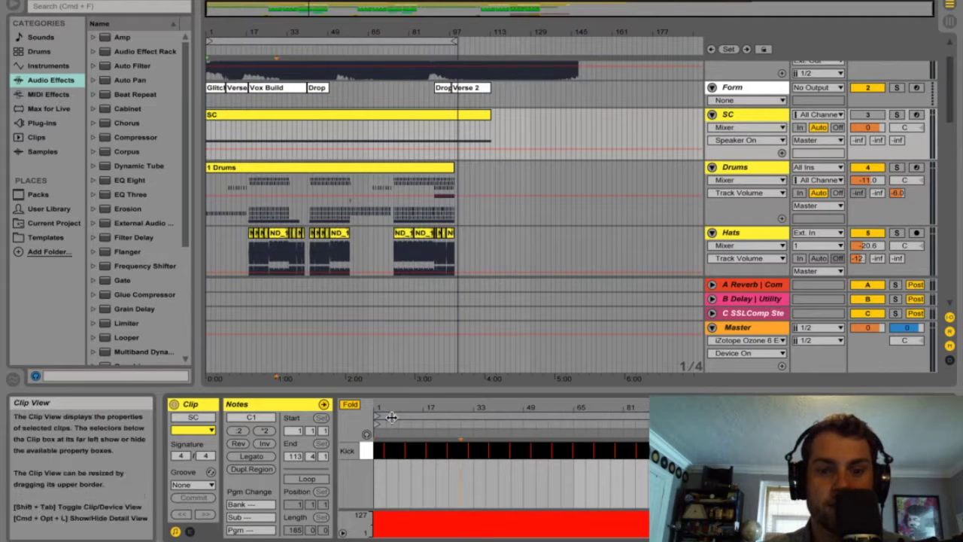
pyautogui.scroll(5, 387, 417)
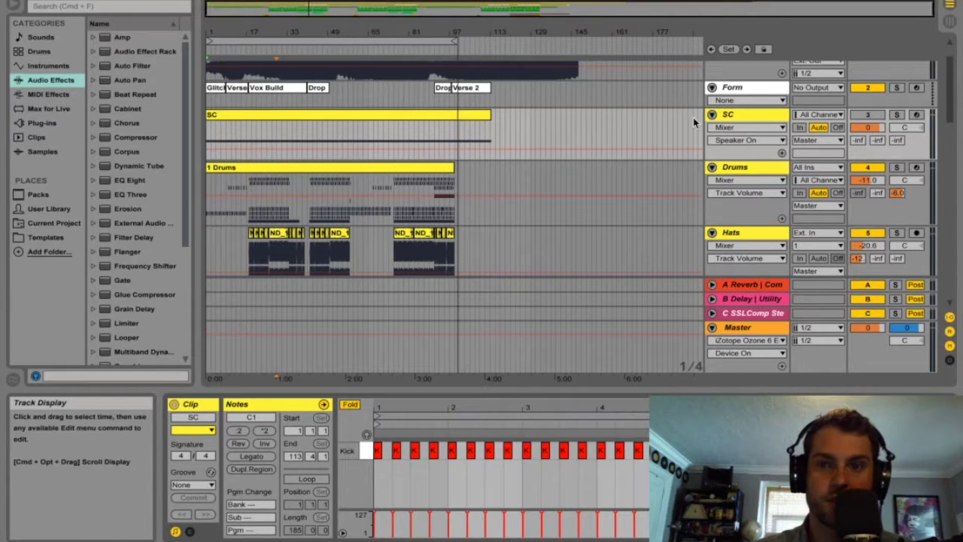
# Step: Inspect the 1 Drums clip in an enlarged note editor and play the Drums track soloed from about bar 17
pyautogui.scroll(-2, 788, 124)
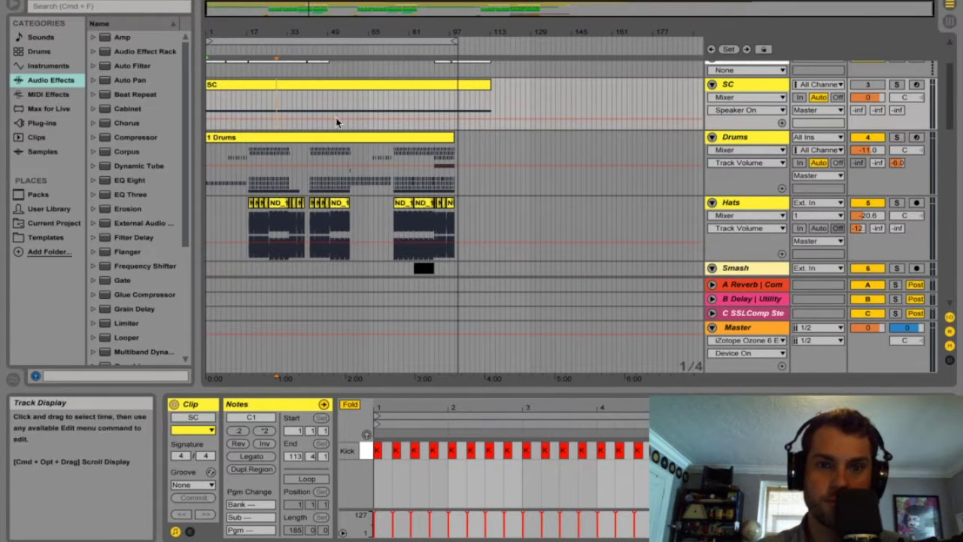
pyautogui.click(331, 141)
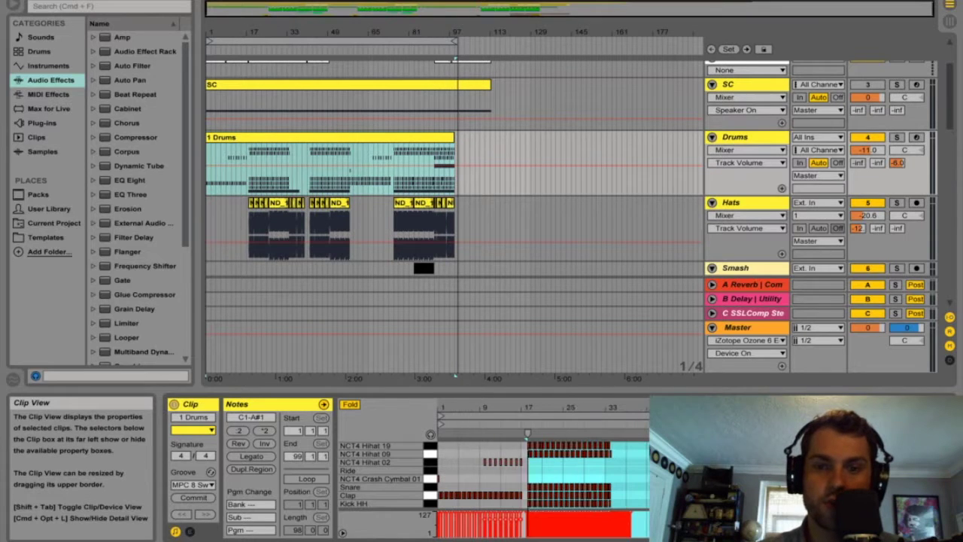
pyautogui.moveTo(531, 397); pyautogui.dragTo(550, 157)
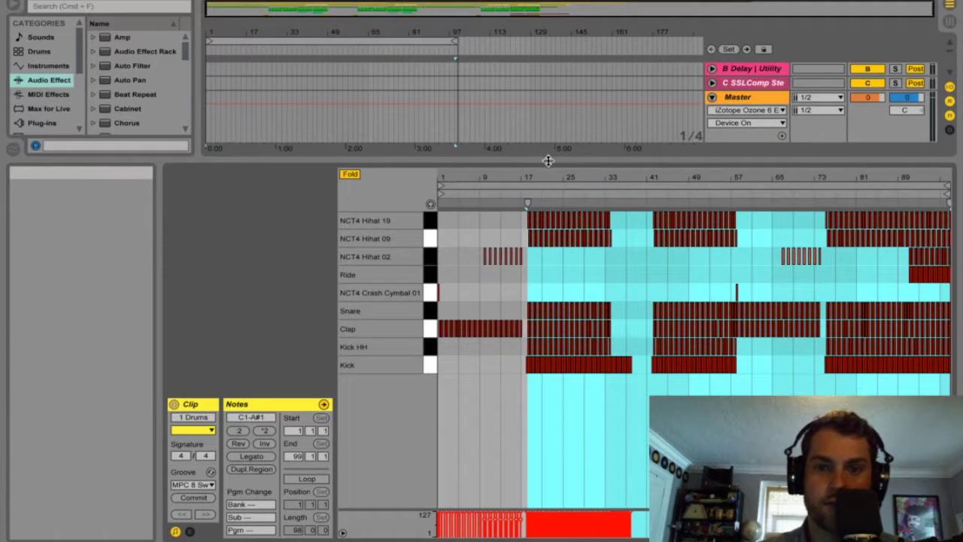
pyautogui.moveTo(806, 160); pyautogui.dragTo(809, 239)
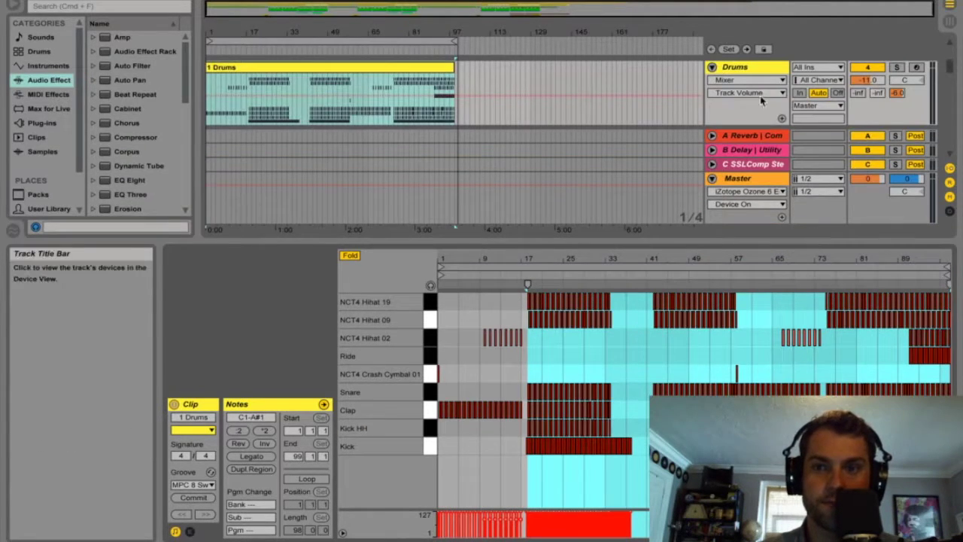
pyautogui.click(897, 67)
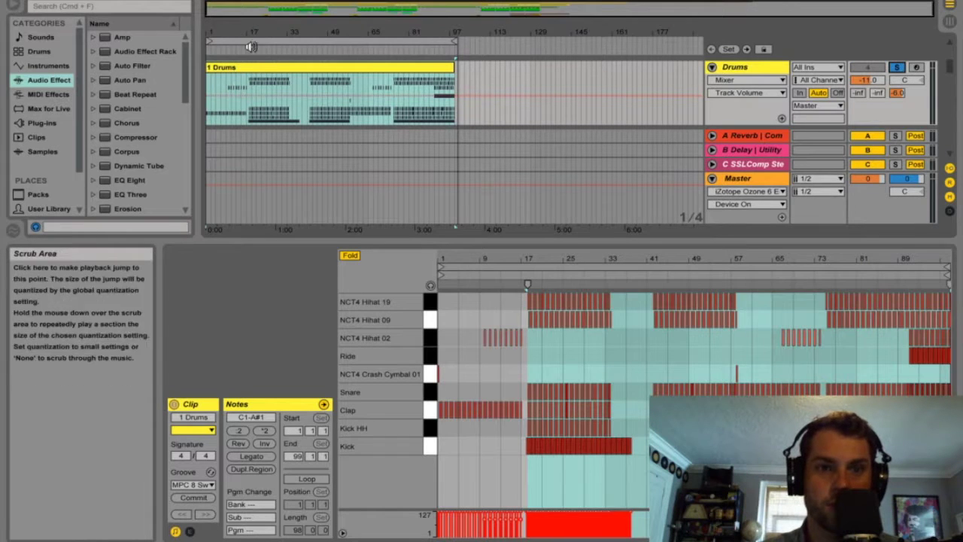
pyautogui.click(527, 284)
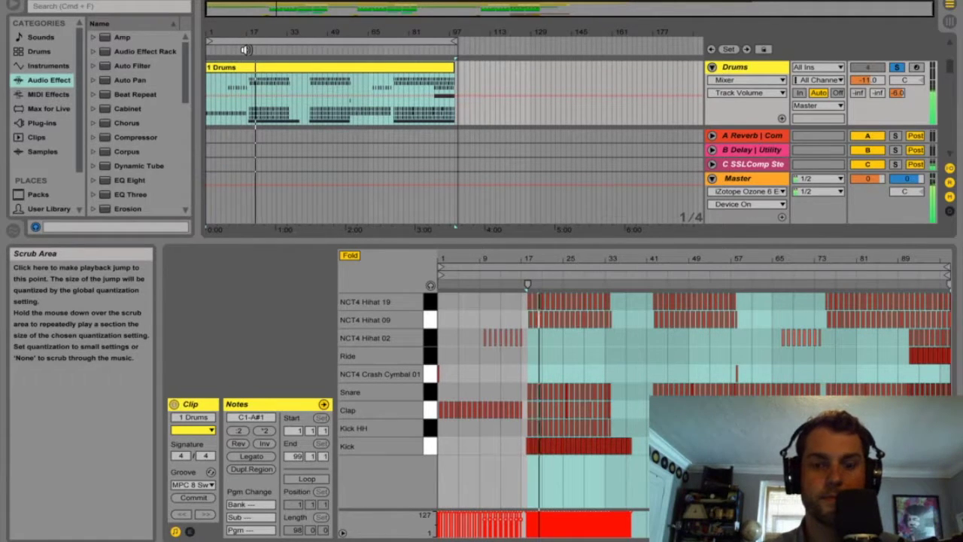
# Step: Show the Drums track's rack chains in the Session View mixer and display the Clap chain's devices
pyautogui.press('Tab')
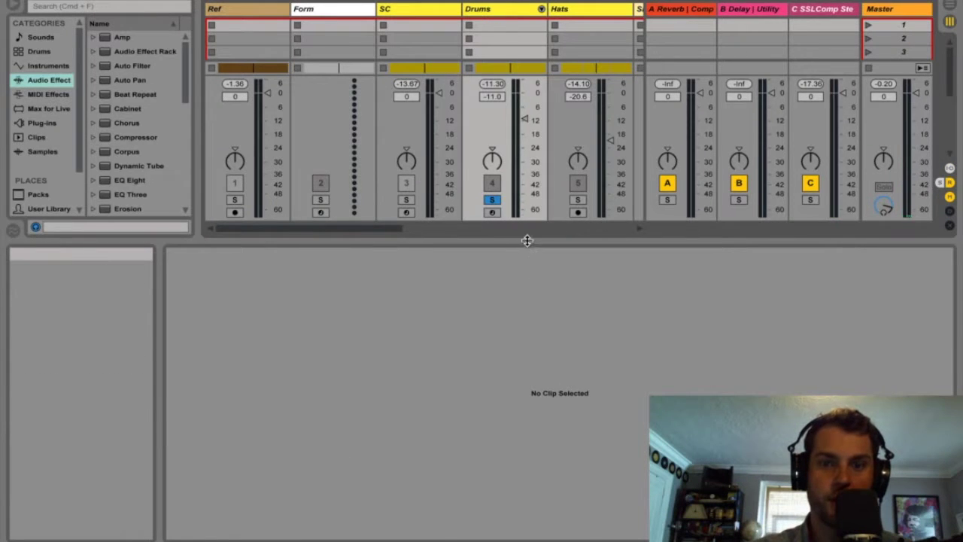
pyautogui.moveTo(527, 240); pyautogui.dragTo(526, 536)
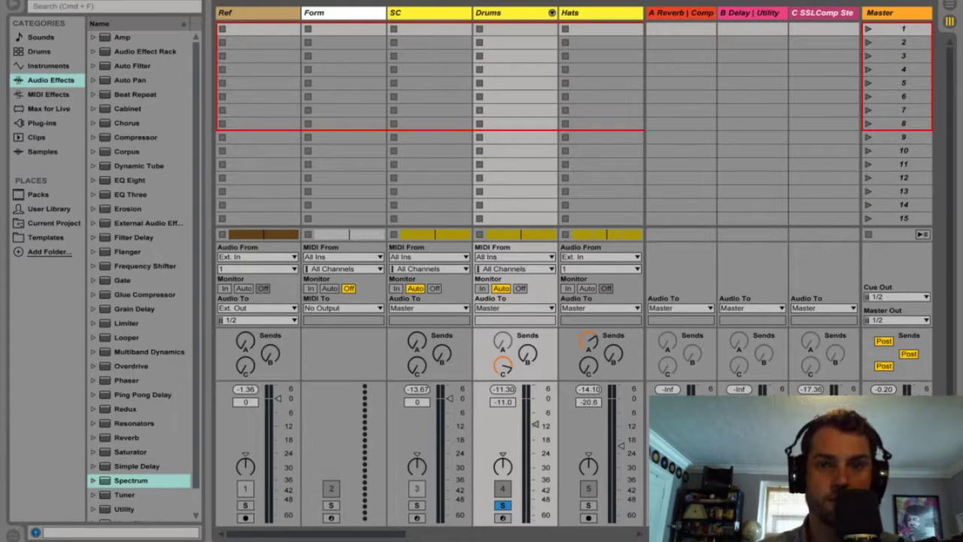
pyautogui.doubleClick(505, 15)
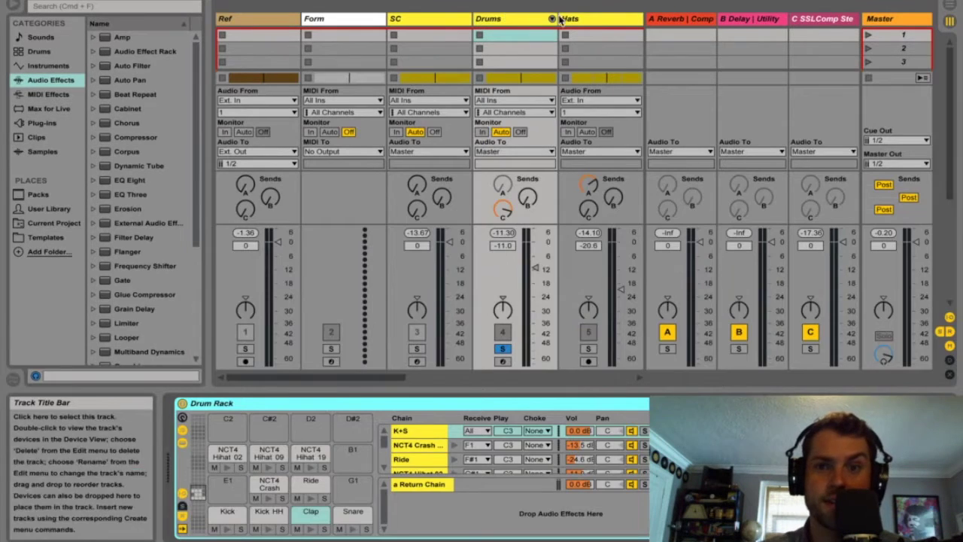
pyautogui.click(551, 18)
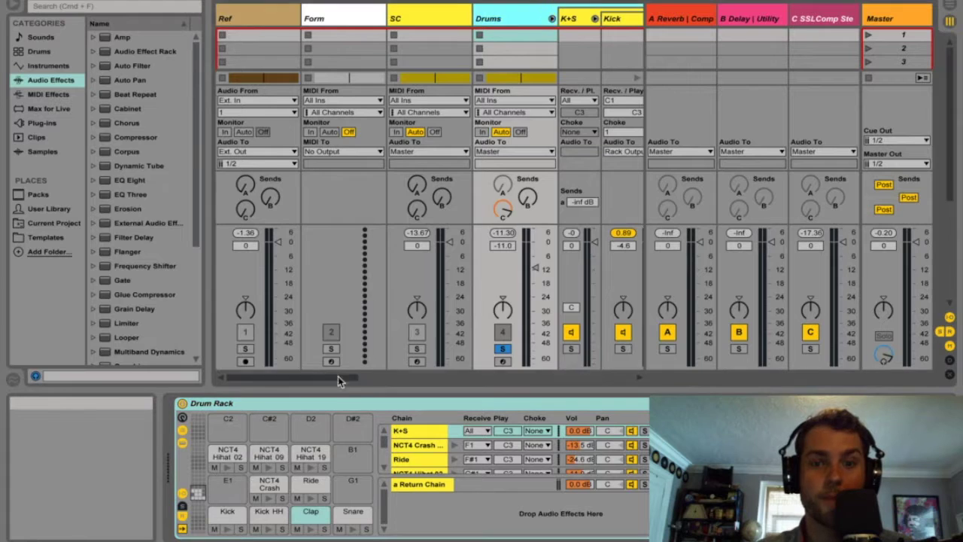
pyautogui.moveTo(338, 376); pyautogui.dragTo(381, 380)
pyautogui.click(439, 18)
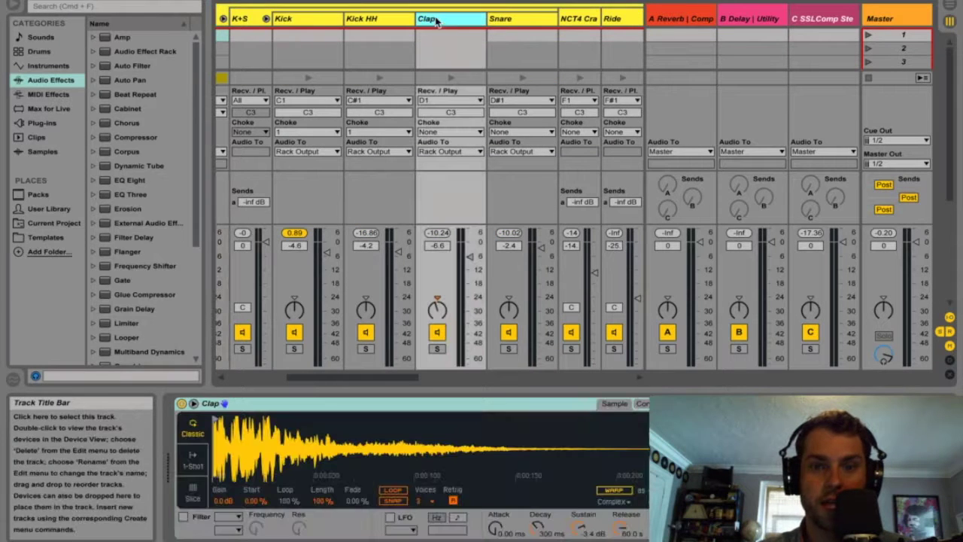
# Step: Examine the Clap Clean and Clap Verb chains of the Clap Verb Rack, including the Snare Room reverb
pyautogui.hscroll(10, 408, 468)
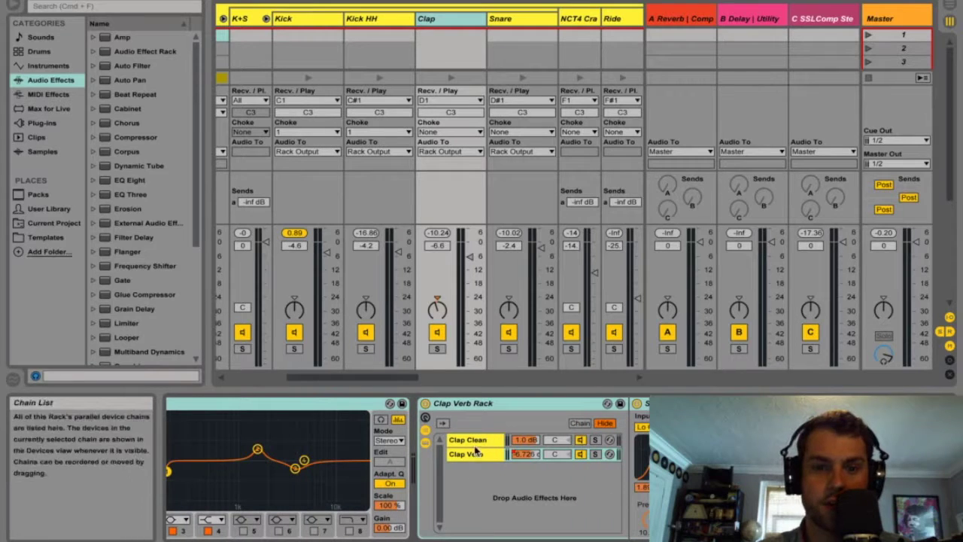
pyautogui.hscroll(5, 493, 401)
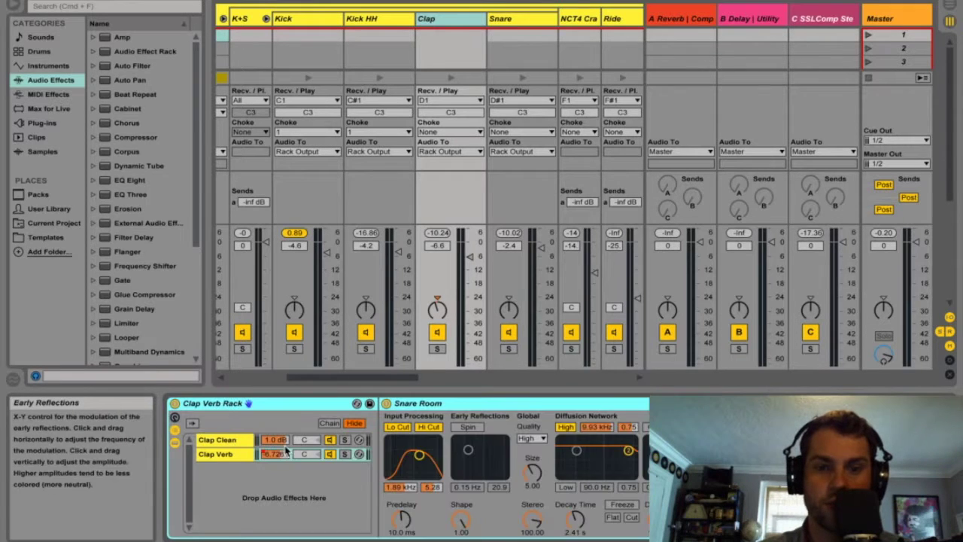
pyautogui.click(218, 440)
pyautogui.click(218, 454)
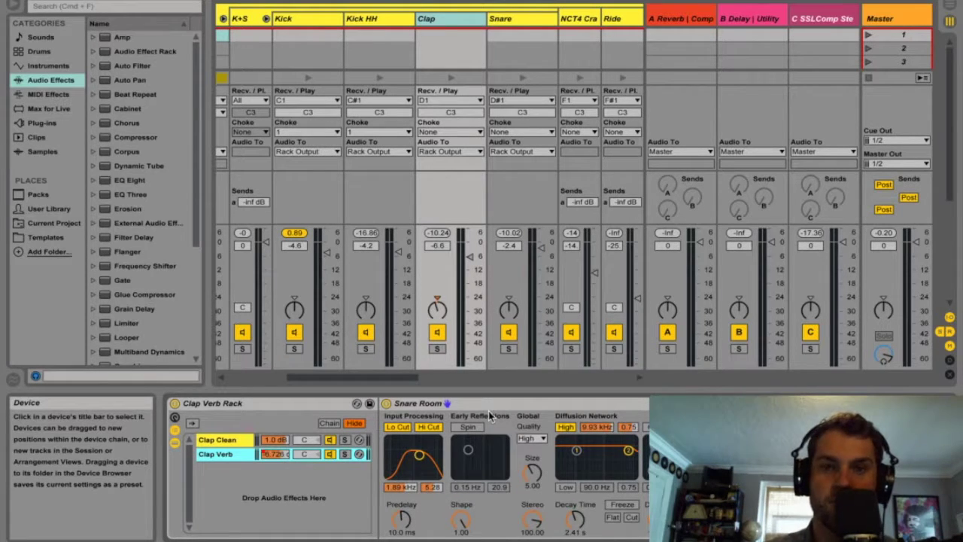
# Step: Fold the Drums rack chains in the mixer and turn off the Drums track's solo
pyautogui.click(403, 377)
pyautogui.moveTo(402, 376); pyautogui.dragTo(380, 376)
pyautogui.click(308, 18)
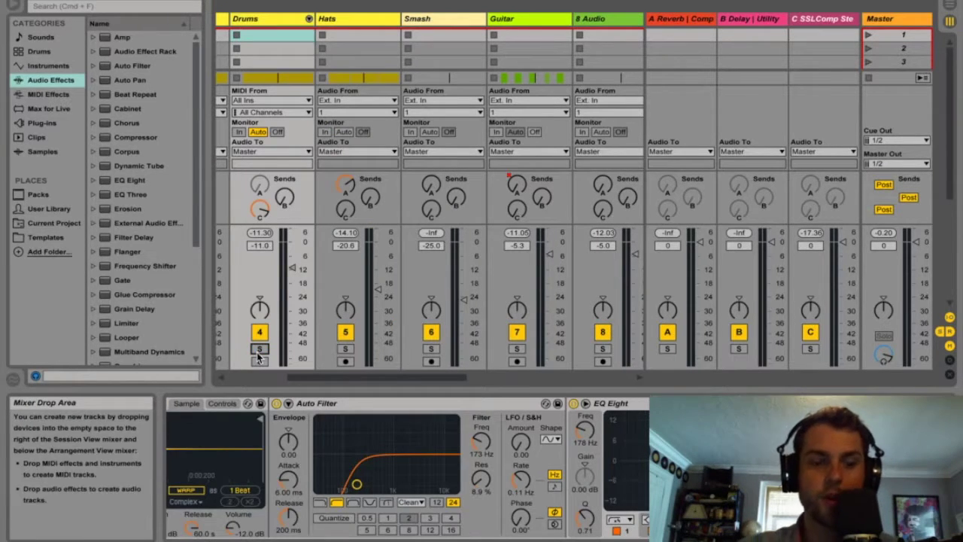
# Step: Play the full arrangement from the start and bring the Guitar and 8 Audio tracks into view
pyautogui.press('Tab')
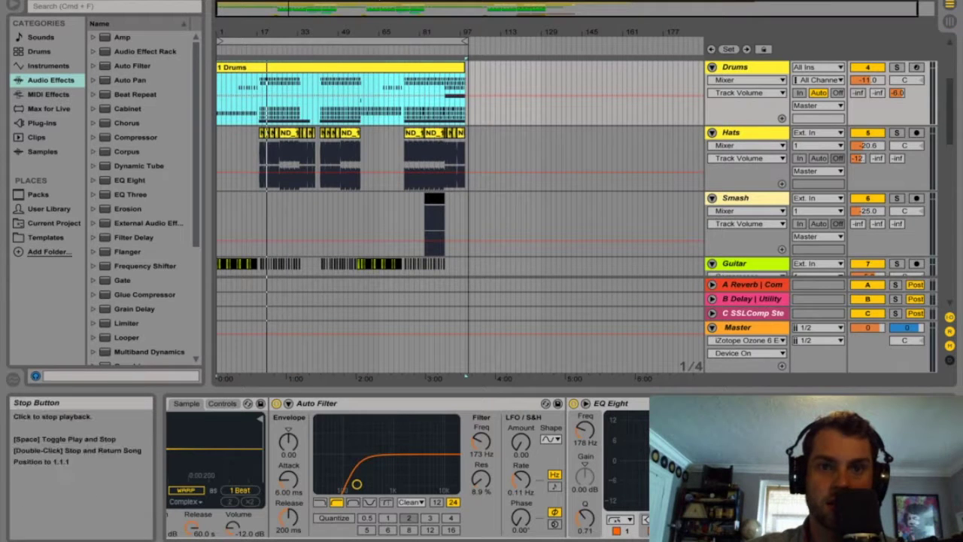
pyautogui.click(358, 3)
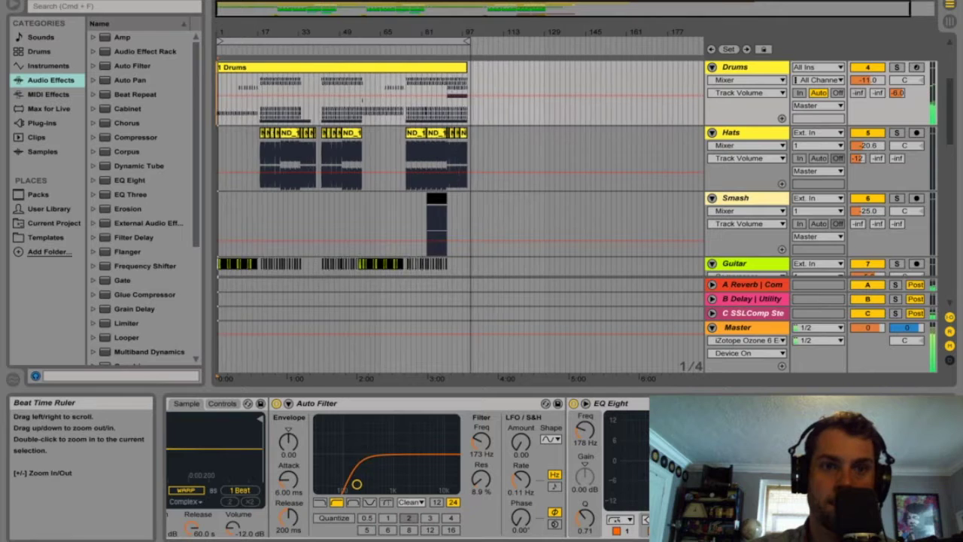
pyautogui.moveTo(300, 36); pyautogui.dragTo(291, 177)
pyautogui.scroll(-5, 292, 177)
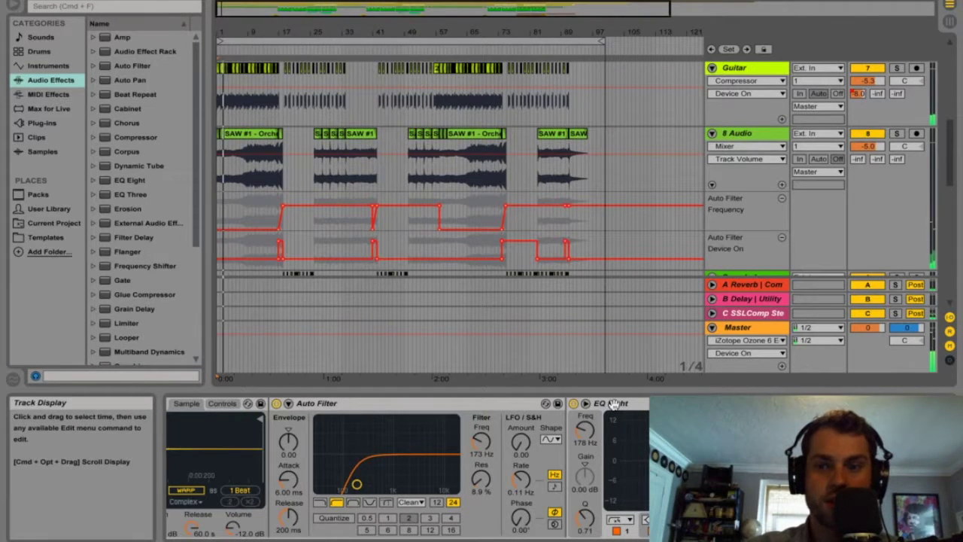
# Step: Return to the Drums rack's Clap chain in the mixer and examine the Snare Room reverb's settings
pyautogui.press('Tab')
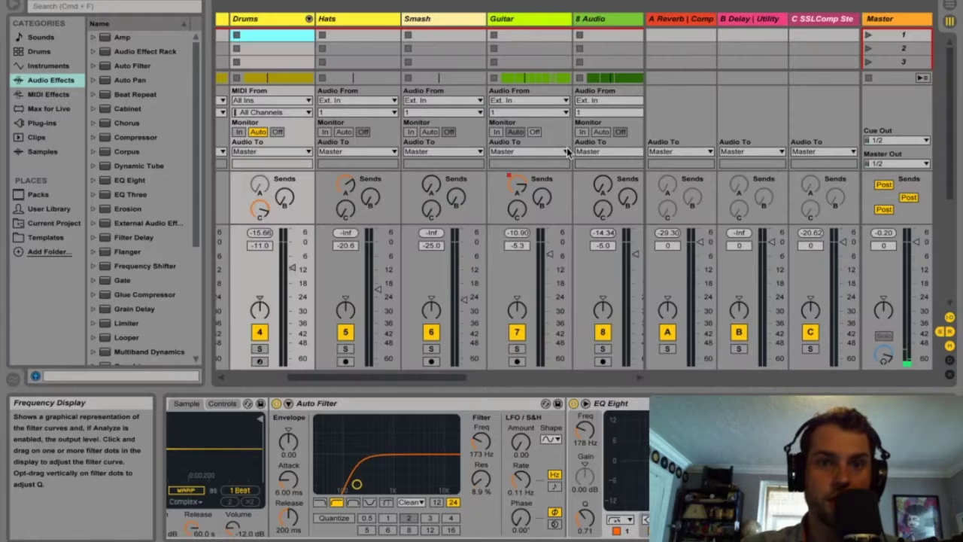
pyautogui.click(308, 19)
pyautogui.click(518, 23)
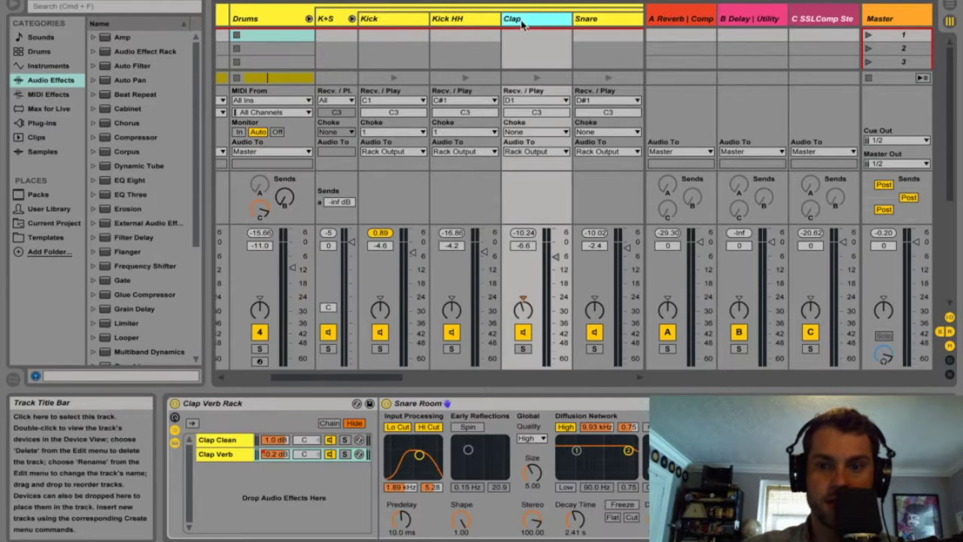
pyautogui.hscroll(5, 406, 466)
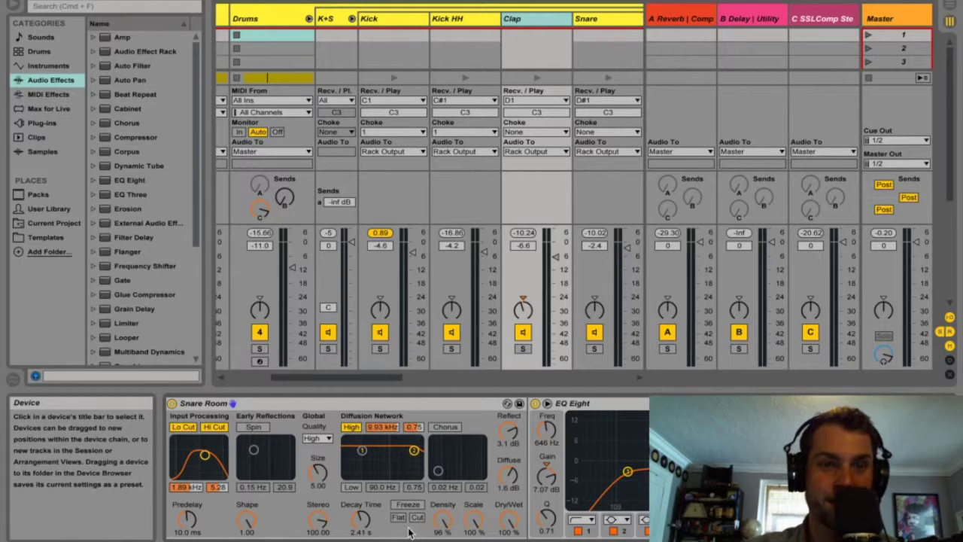
# Step: Display the Guitar track's device chain in the Arrangement View
pyautogui.press('Tab')
pyautogui.moveTo(226, 28); pyautogui.dragTo(258, 45)
pyautogui.click(758, 70)
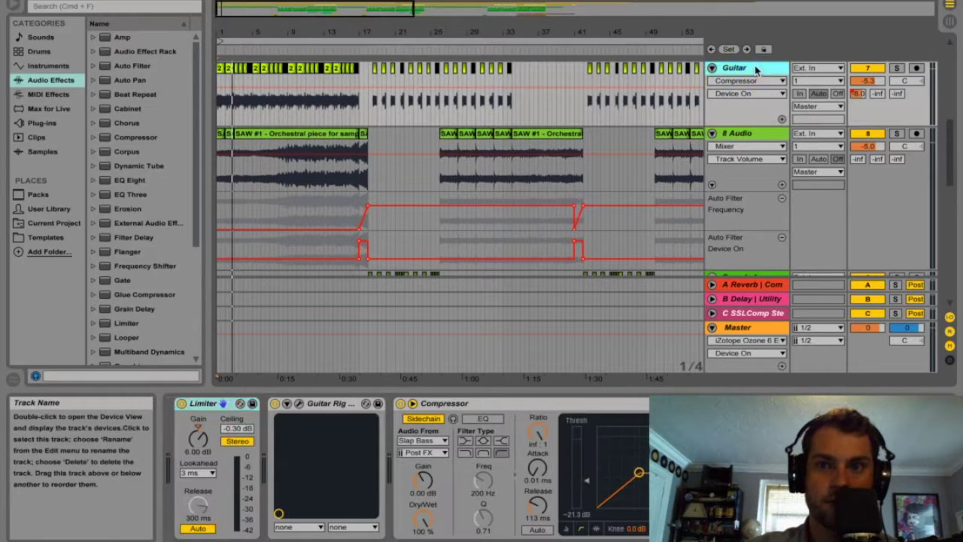
# Step: Solo the Guitar track and play it from its first clip at bar 1
pyautogui.moveTo(228, 33); pyautogui.dragTo(304, 39)
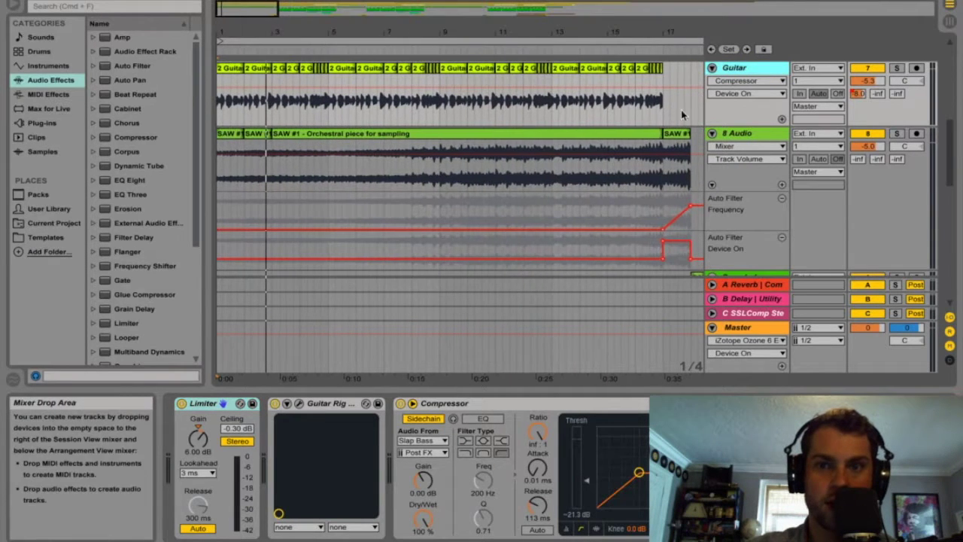
pyautogui.click(895, 68)
pyautogui.click(233, 70)
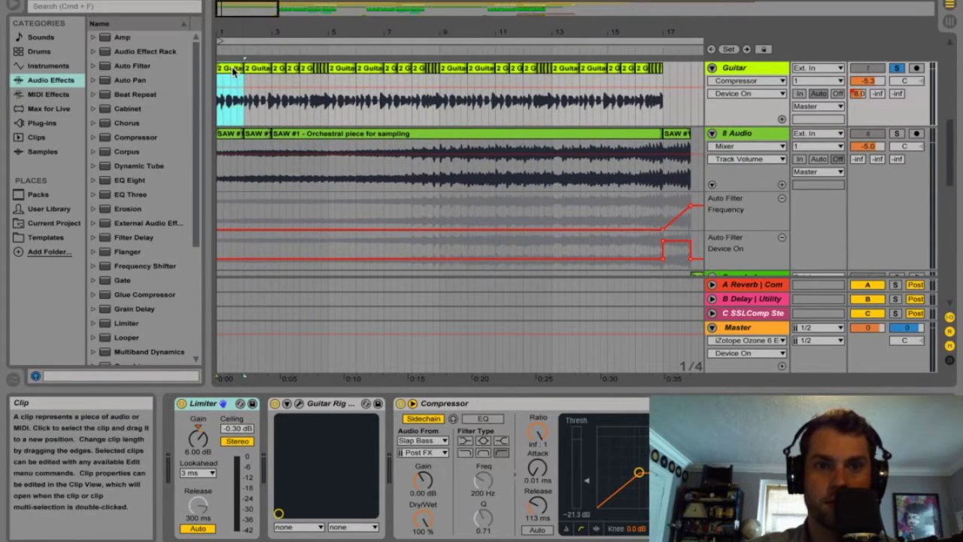
pyautogui.press('space')
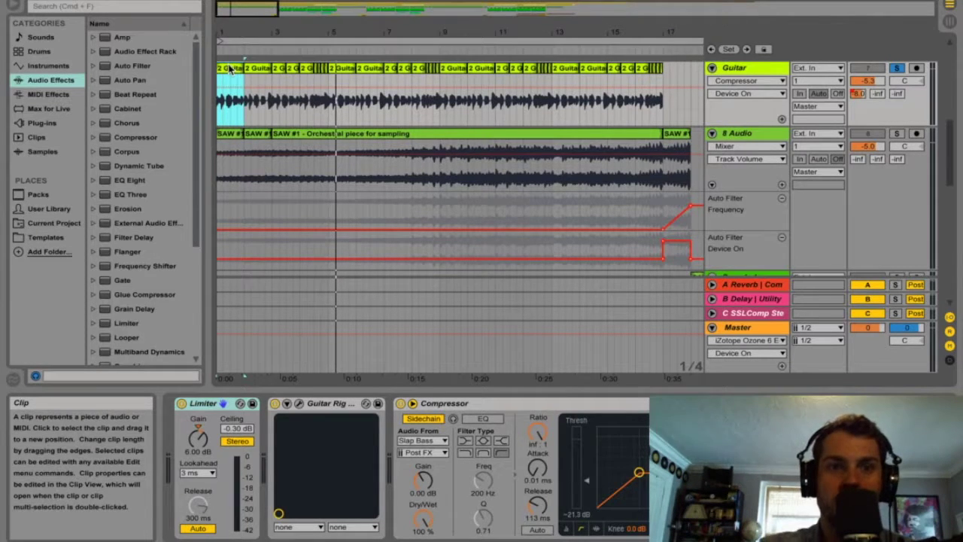
# Step: Inspect the first Guitar clip's sample settings and play the four short Guitar clips just before bar 5
pyautogui.doubleClick(230, 70)
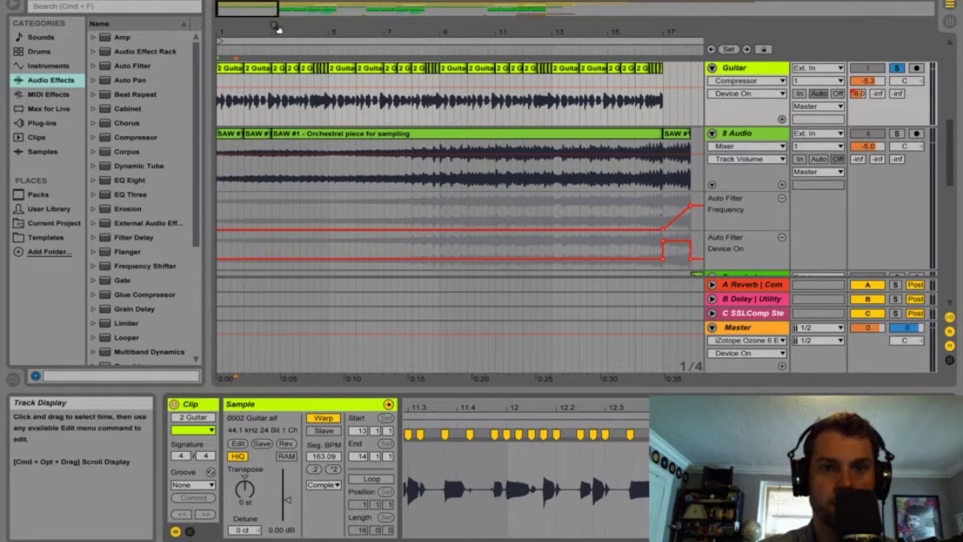
pyautogui.moveTo(298, 29); pyautogui.dragTo(318, 22)
pyautogui.click(340, 70)
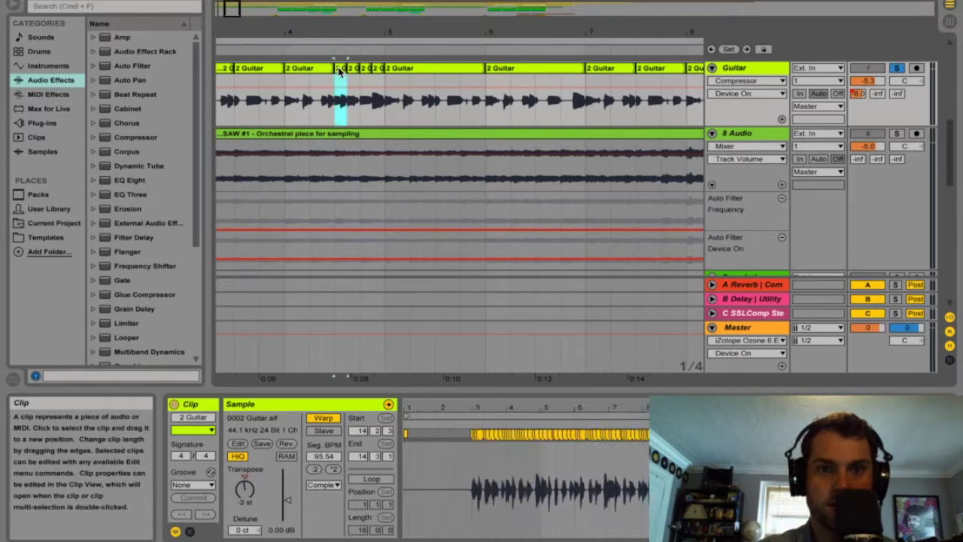
pyautogui.keyDown('shift'); pyautogui.click(376, 70); pyautogui.keyUp('shift')
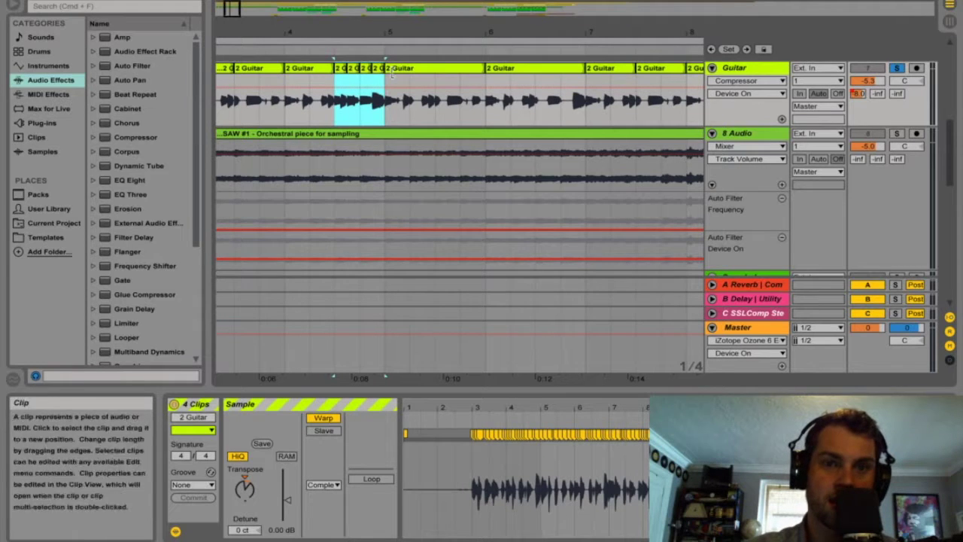
pyautogui.press('space')
# Step: Turn off the Guitar track's solo and play the full mix through the chopped guitar section after bar 17
pyautogui.moveTo(376, 30); pyautogui.dragTo(298, 30)
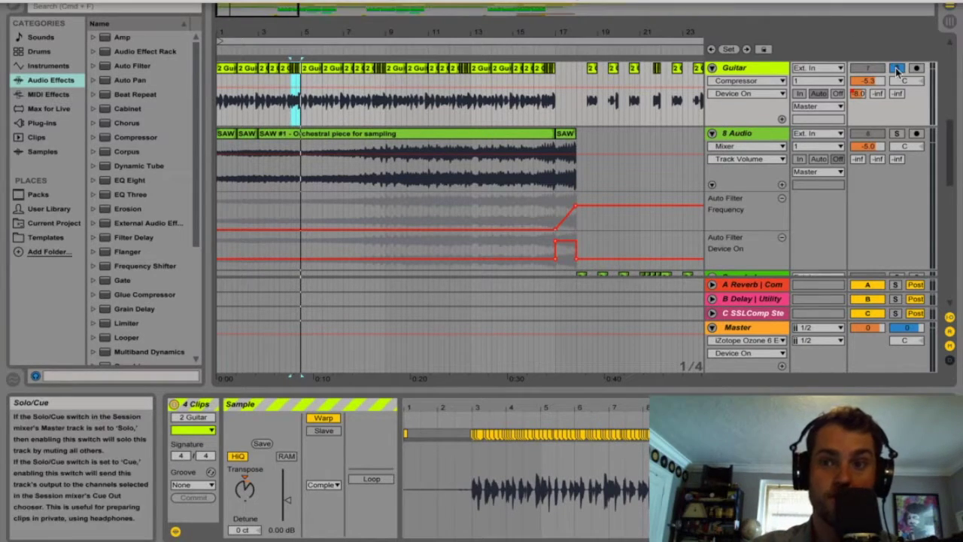
pyautogui.moveTo(558, 30); pyautogui.dragTo(270, 52)
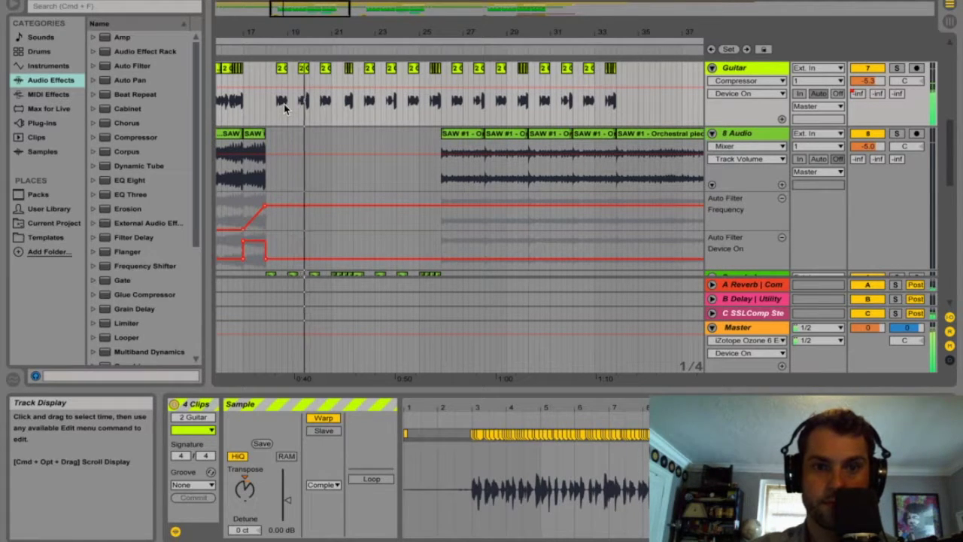
# Step: Solo the Guitar track briefly to hear its chopped clips around bar 21, and turn its solo off again
pyautogui.click(895, 69)
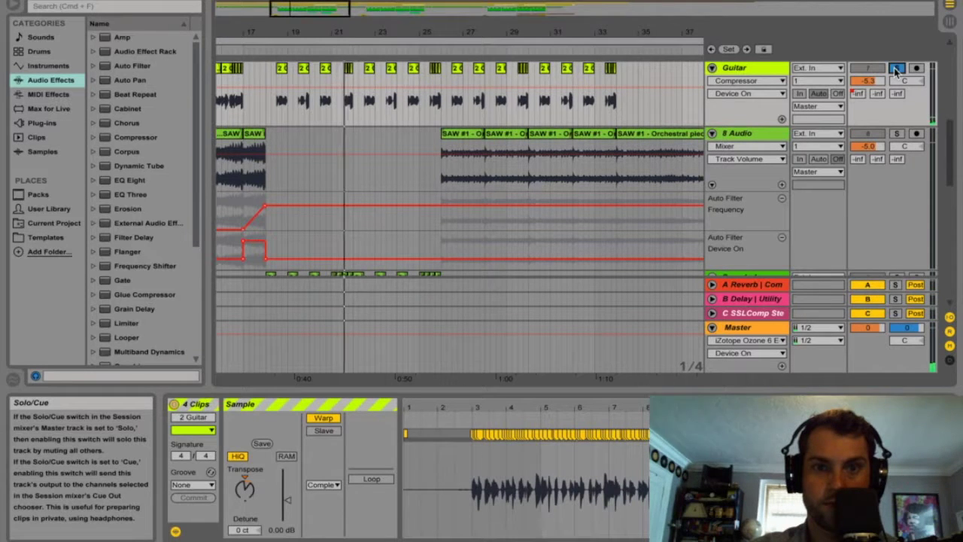
pyautogui.click(895, 69)
# Step: Open the first orchestral clip on the 8 Audio track and play it from bar 1 with the track soloed
pyautogui.moveTo(333, 32); pyautogui.dragTo(333, 6)
pyautogui.scroll(5, 255, 174)
pyautogui.scroll(3, 255, 170)
pyautogui.scroll(-6, 255, 170)
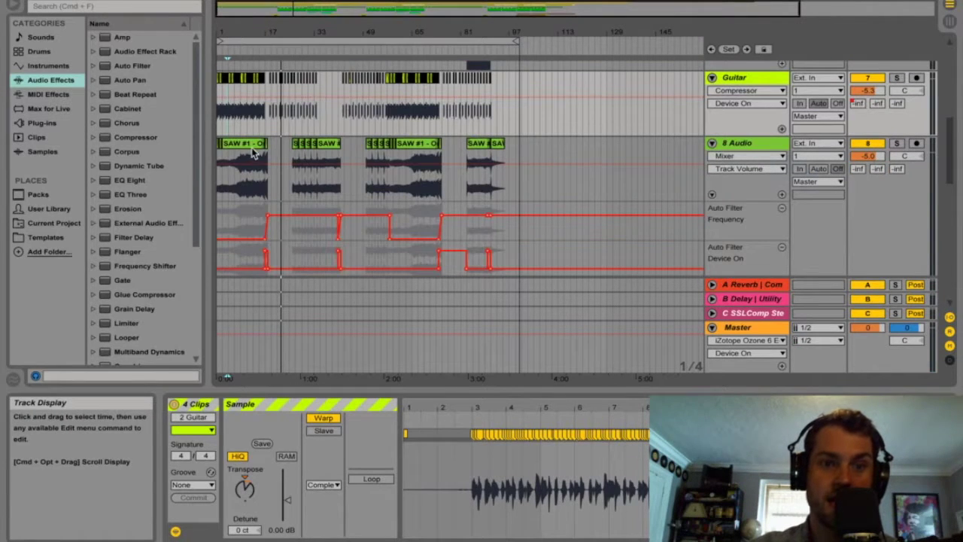
pyautogui.moveTo(224, 32); pyautogui.dragTo(226, 173)
pyautogui.click(226, 173)
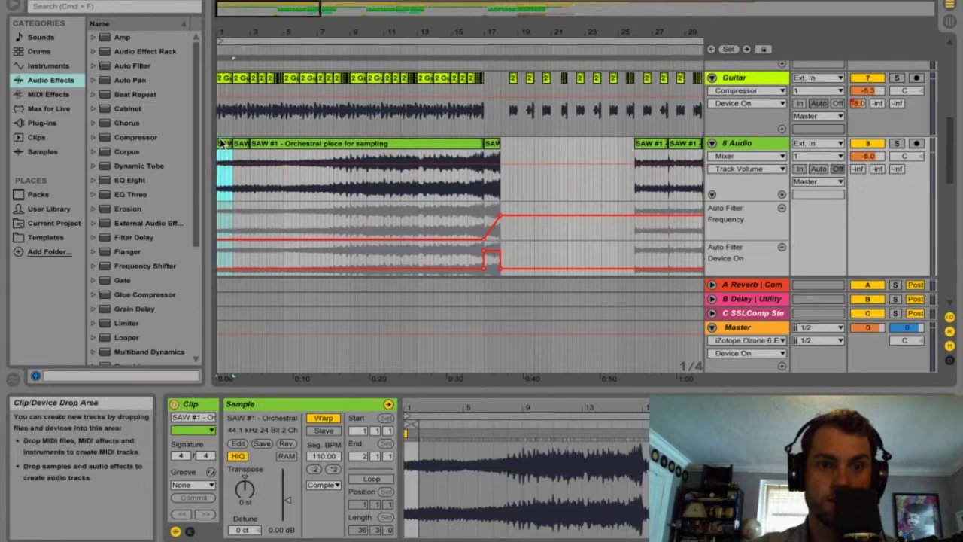
pyautogui.click(897, 144)
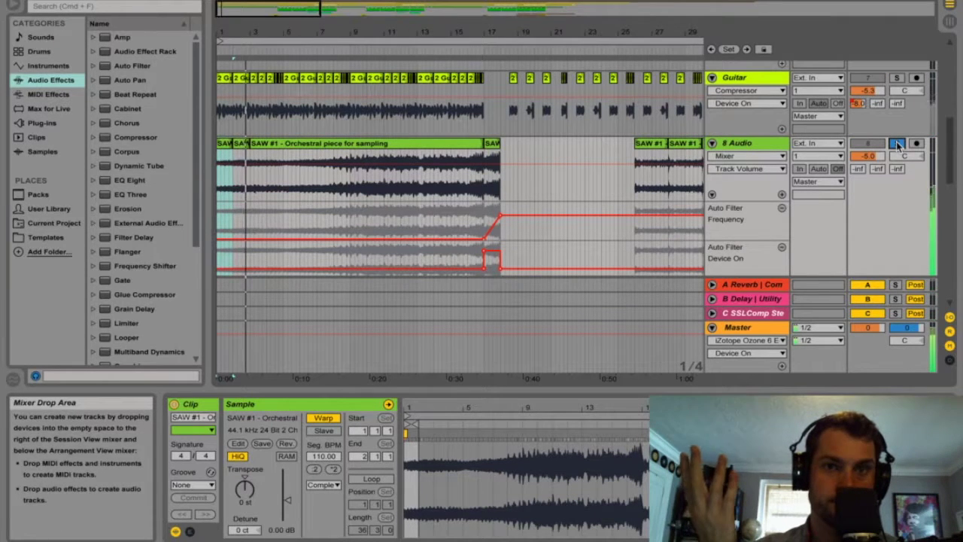
# Step: Play the soloed 8 Audio track through its rising Auto Filter automation between bars 17 and 18
pyautogui.moveTo(226, 34); pyautogui.dragTo(336, 39)
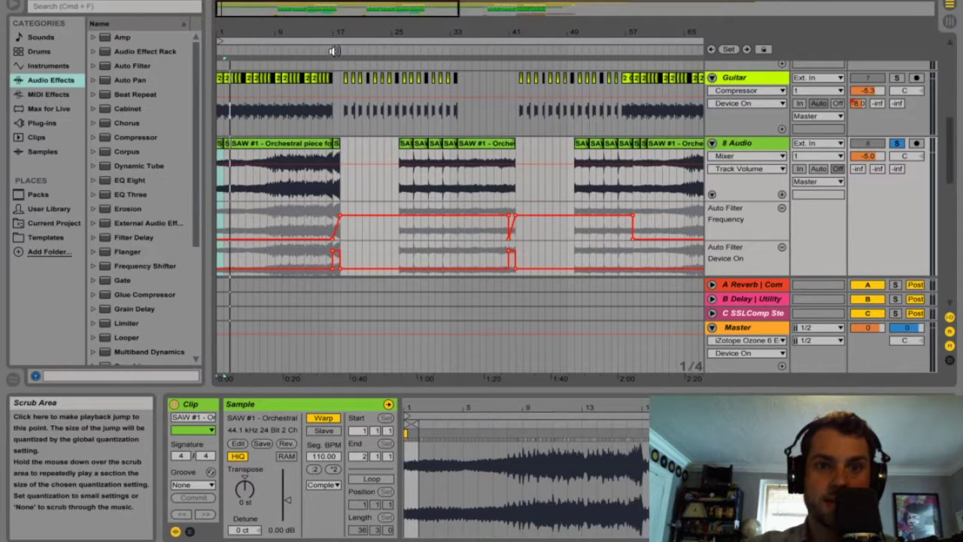
pyautogui.scroll(-5, 339, 122)
pyautogui.moveTo(328, 34); pyautogui.dragTo(334, 75)
pyautogui.scroll(3, 365, 102)
pyautogui.scroll(-3, 368, 115)
pyautogui.scroll(3, 374, 199)
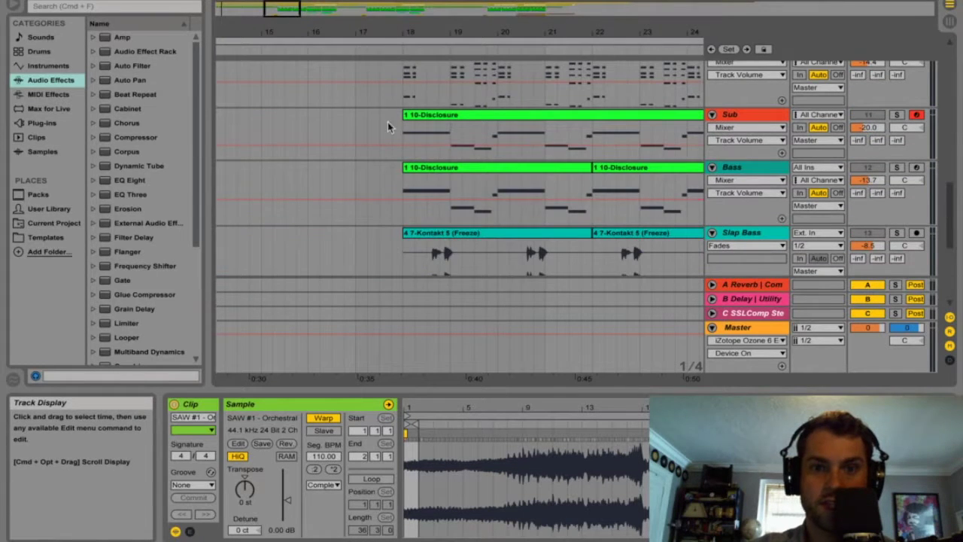
pyautogui.moveTo(382, 34); pyautogui.dragTo(382, 19)
pyautogui.scroll(5, 378, 148)
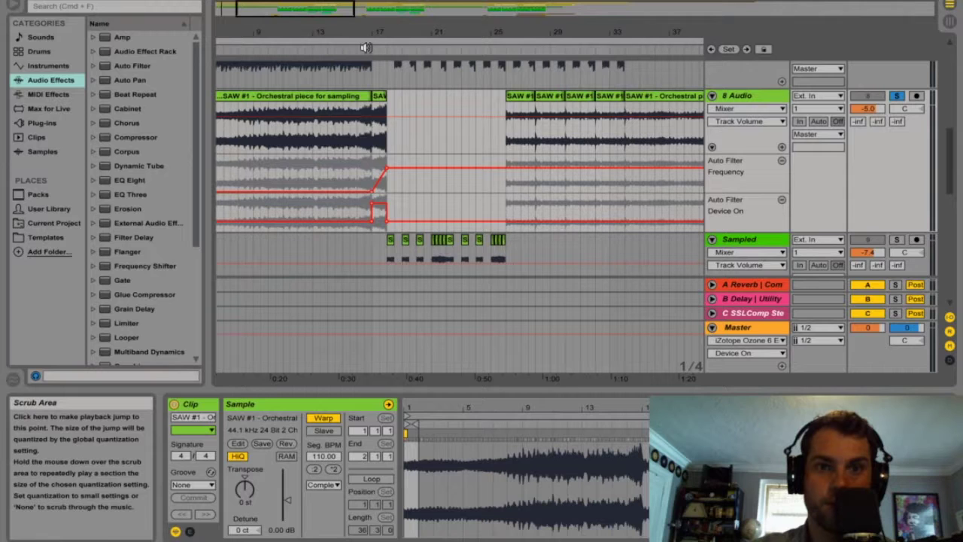
pyautogui.click(366, 48)
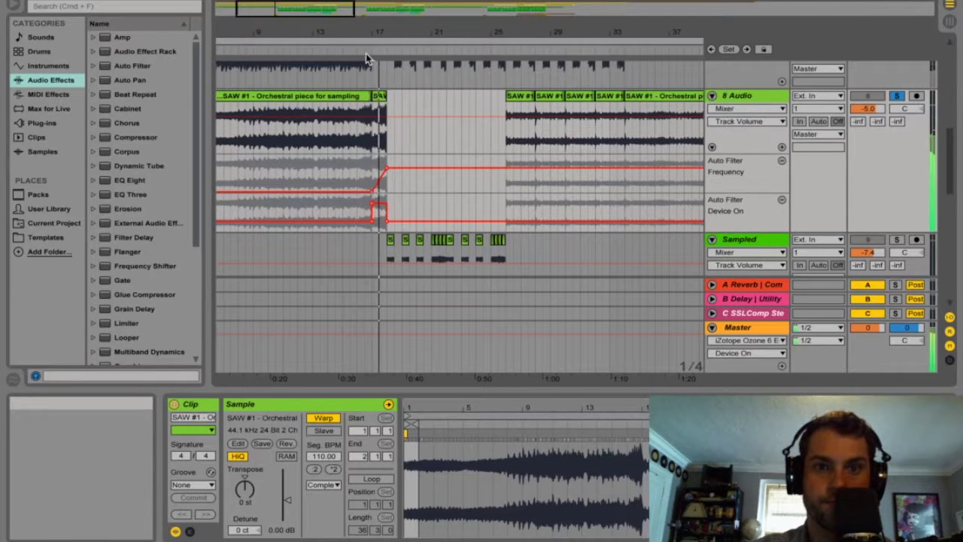
# Step: Switch to the Session View mixer and display the Master track's device chain
pyautogui.press('Tab')
pyautogui.press('Tab')
pyautogui.press('Tab')
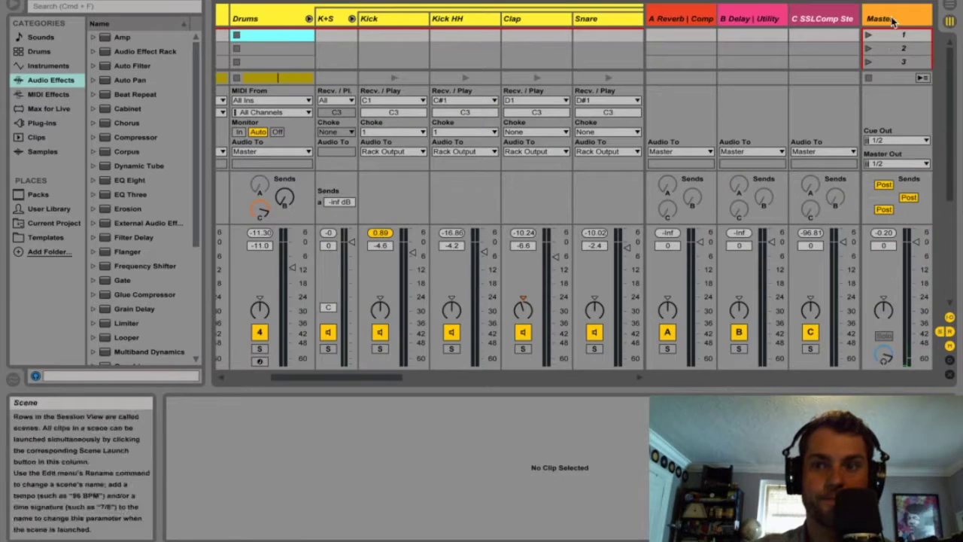
pyautogui.click(892, 18)
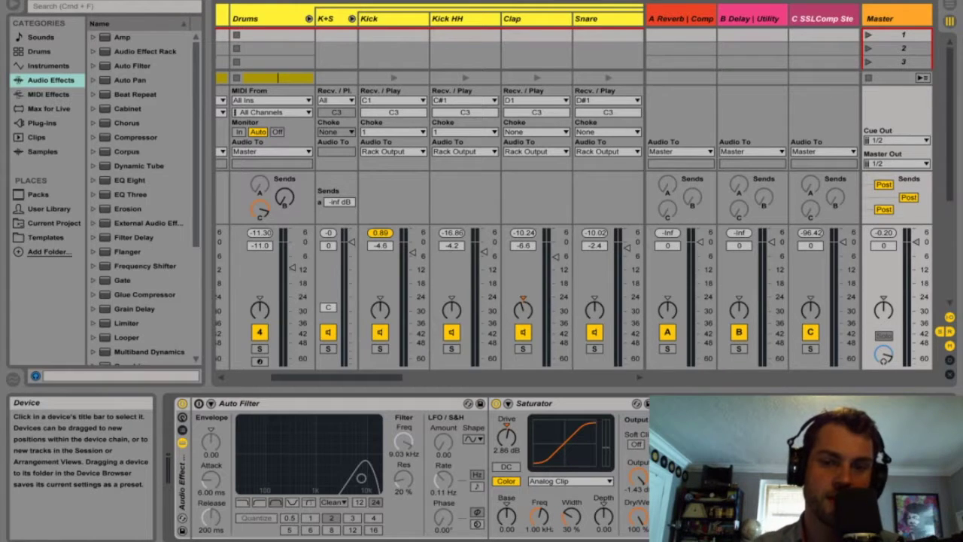
# Step: Return to the Arrangement View and play the full mix from bar 18, showing the Sub, Bass and Slap Bass tracks
pyautogui.press('Tab')
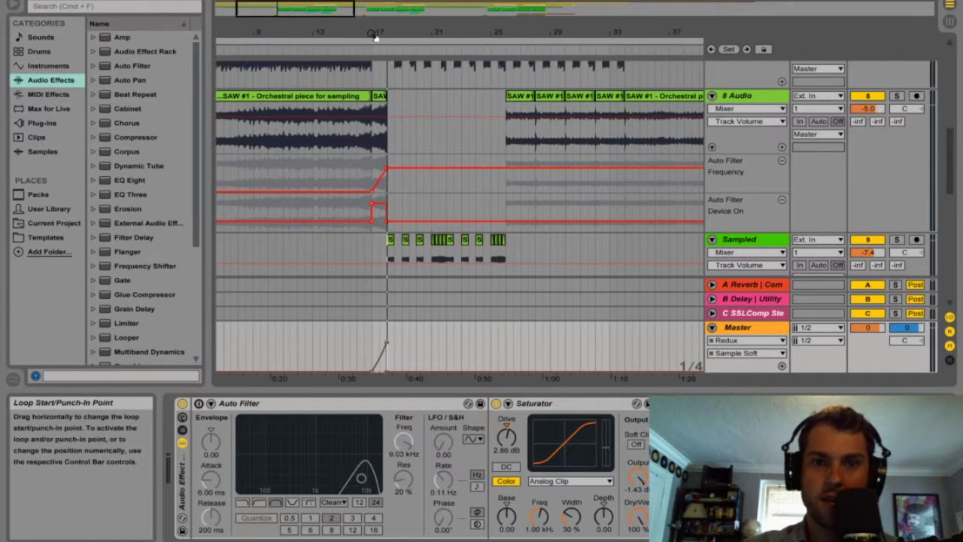
pyautogui.moveTo(374, 36); pyautogui.dragTo(374, 56)
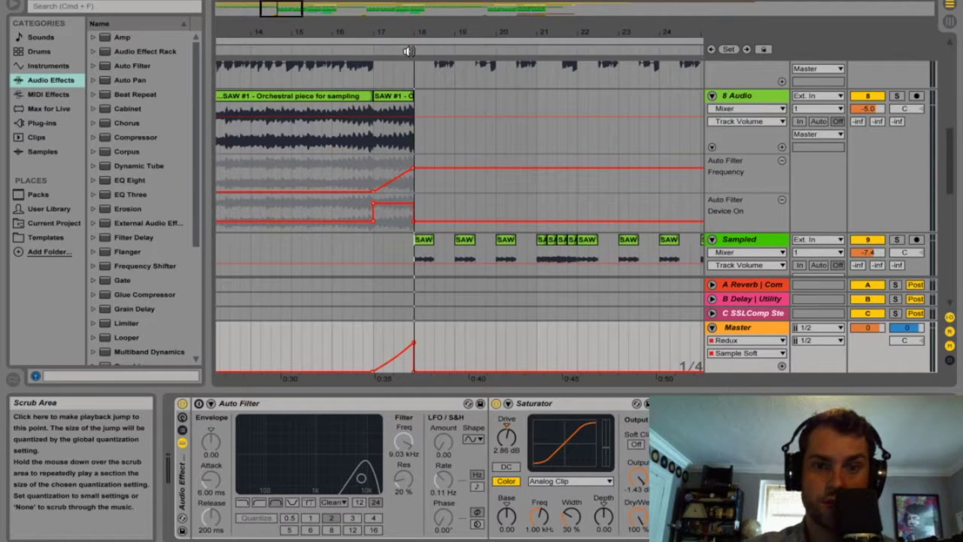
pyautogui.scroll(-10, 438, 142)
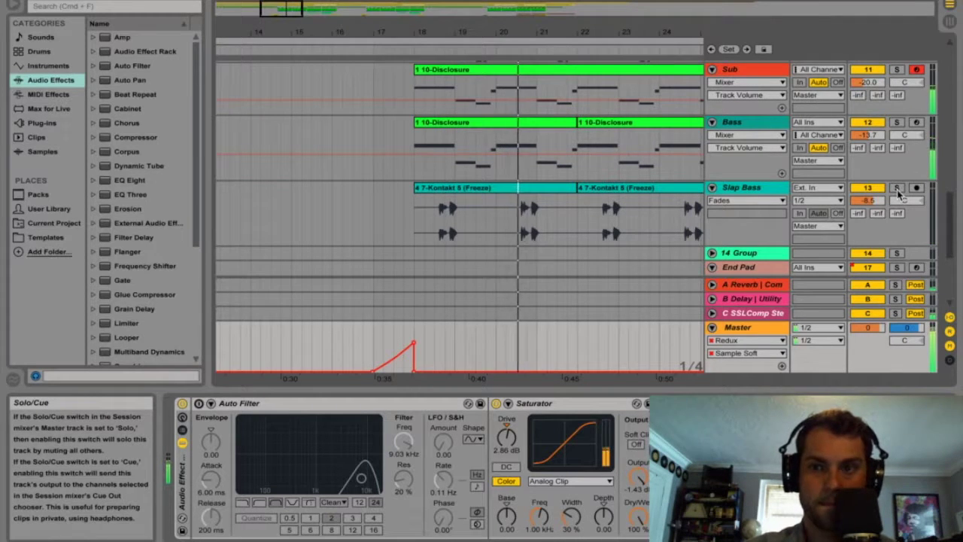
pyautogui.moveTo(587, 35); pyautogui.dragTo(587, 30)
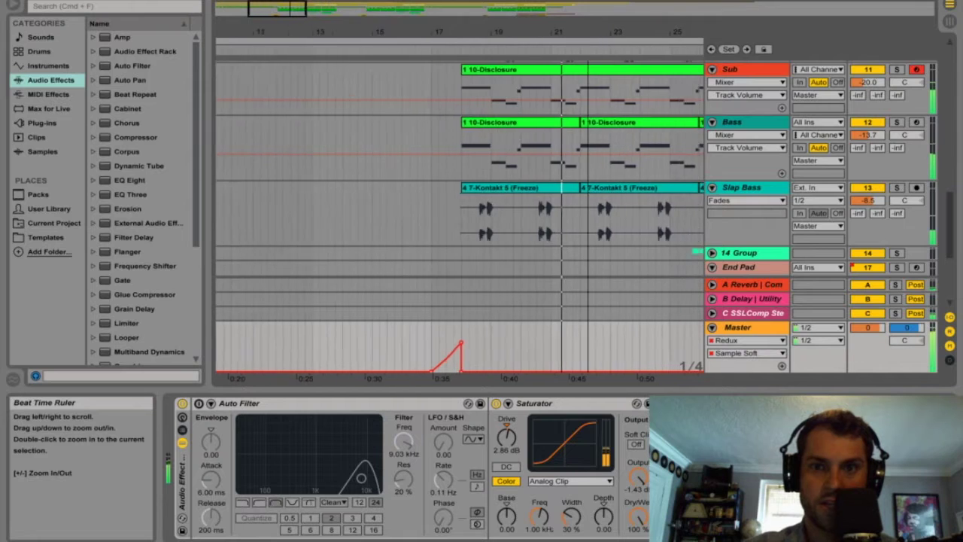
# Step: Select bars 18 to 20 on the Drums track and set the loop to that range
pyautogui.scroll(10, 602, 100)
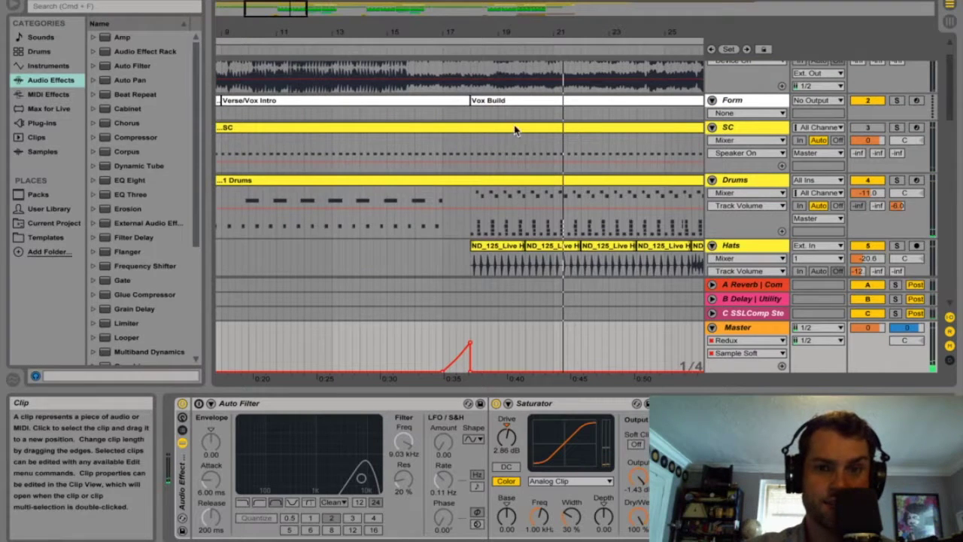
pyautogui.scroll(-2, 508, 128)
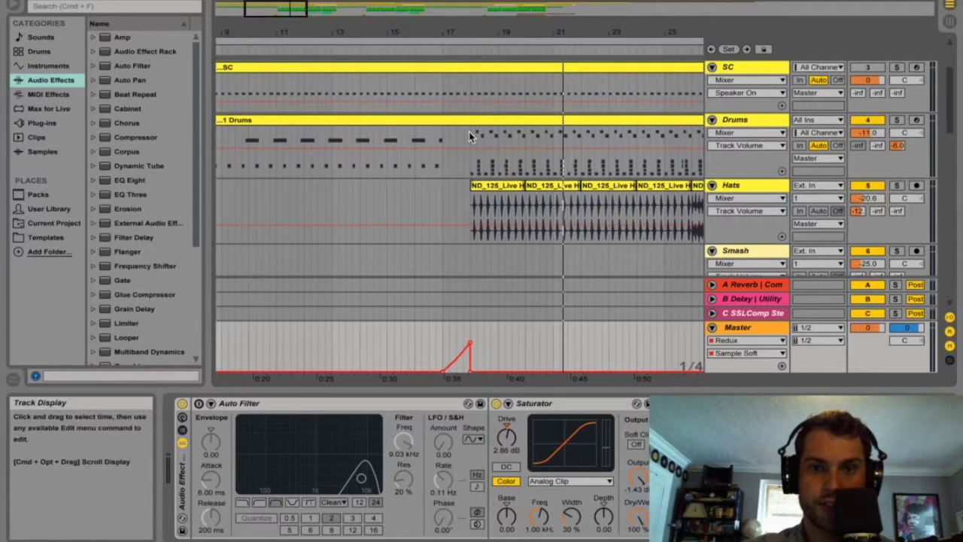
pyautogui.moveTo(482, 140); pyautogui.dragTo(525, 147)
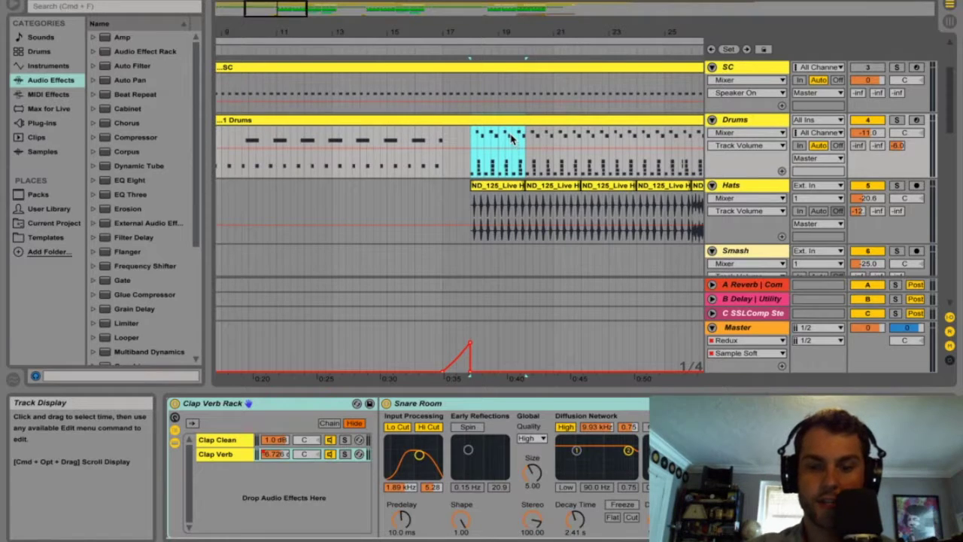
pyautogui.press('super+l')
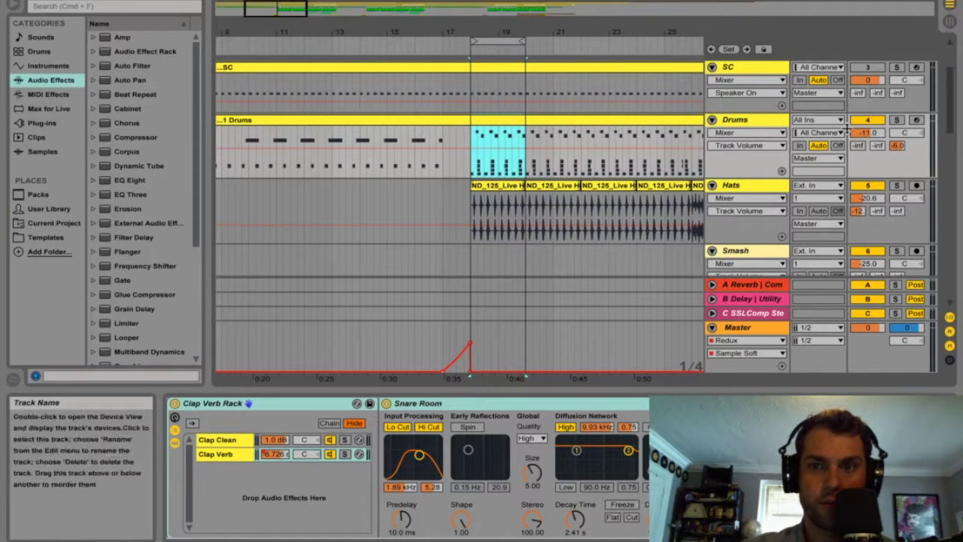
# Step: Solo the Drums track, play the looped bars 18 to 20, and add the Hats track to the solo
pyautogui.click(898, 122)
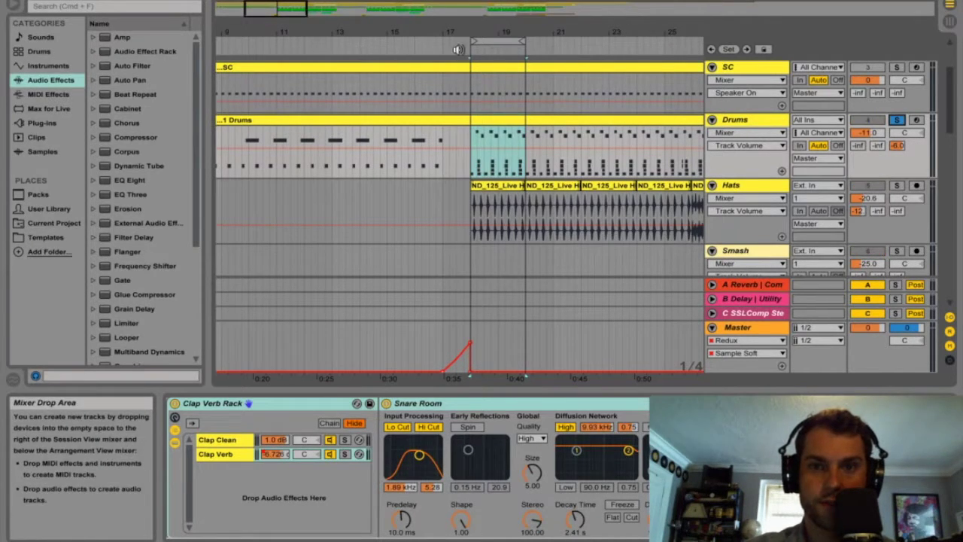
pyautogui.click(520, 41)
pyautogui.press('space')
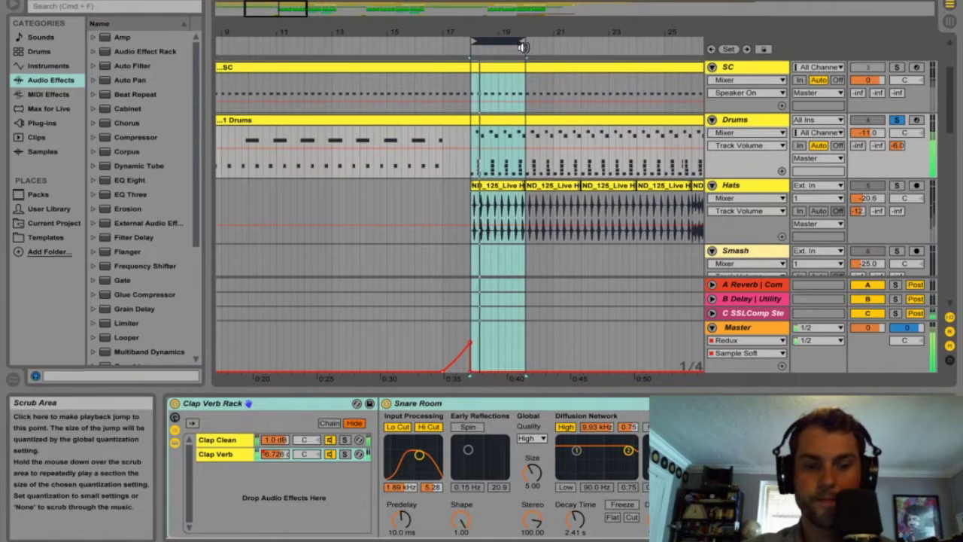
pyautogui.click(896, 187)
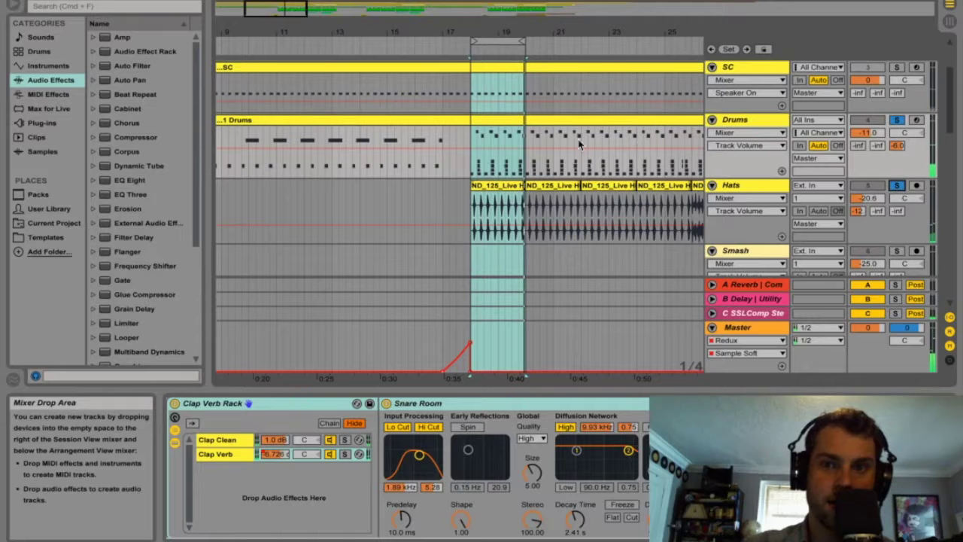
# Step: Display the soloed Guitar track's device chain, and select its first clip after bar 18 and its sidechained Compressor
pyautogui.scroll(-10, 566, 185)
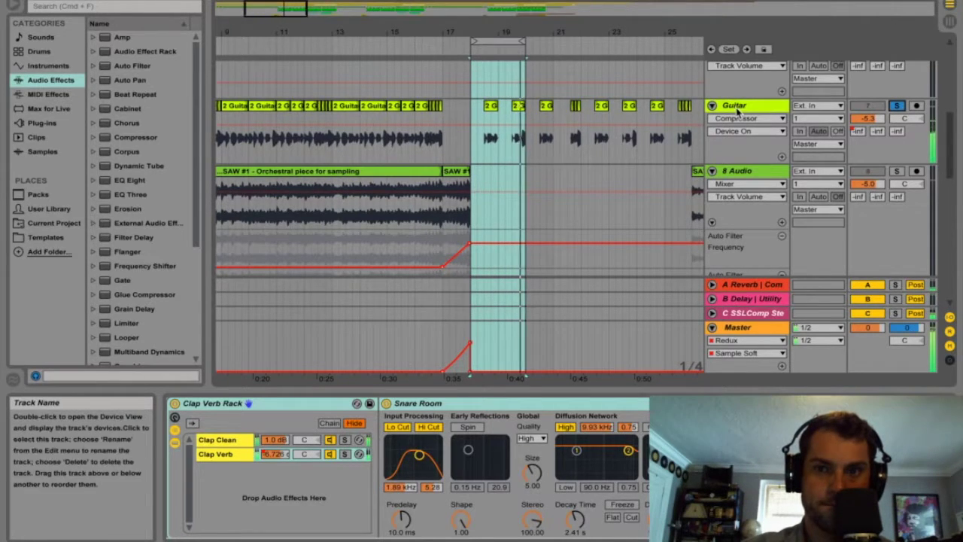
pyautogui.click(621, 136)
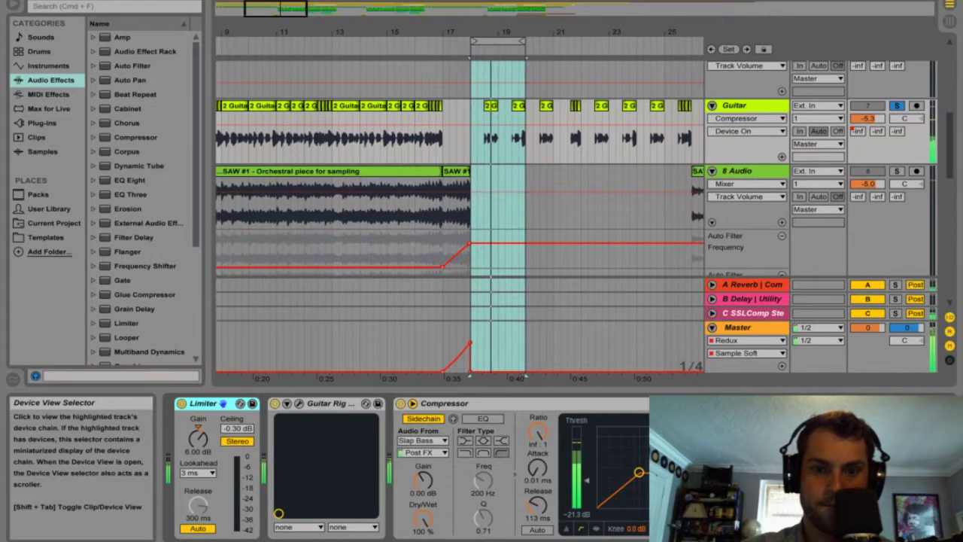
pyautogui.click(491, 107)
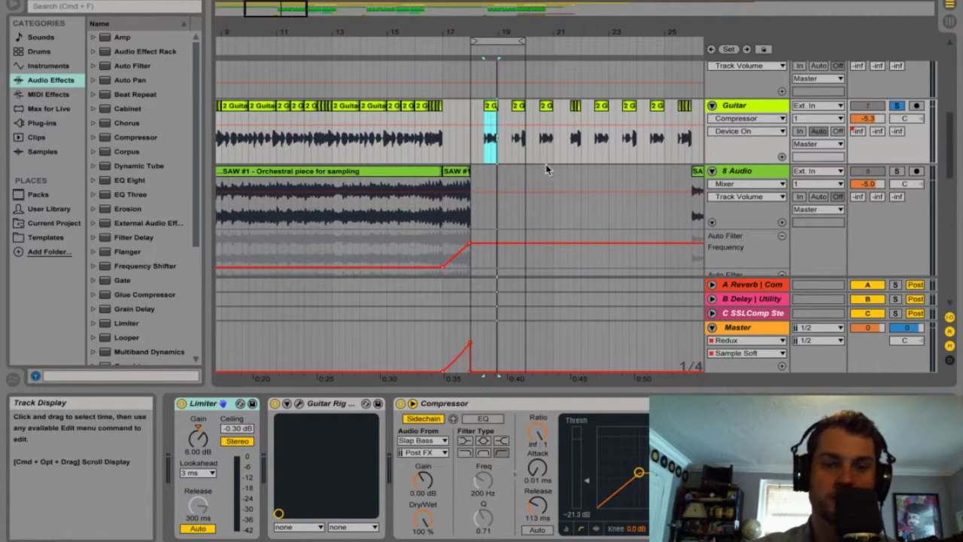
pyautogui.click(501, 403)
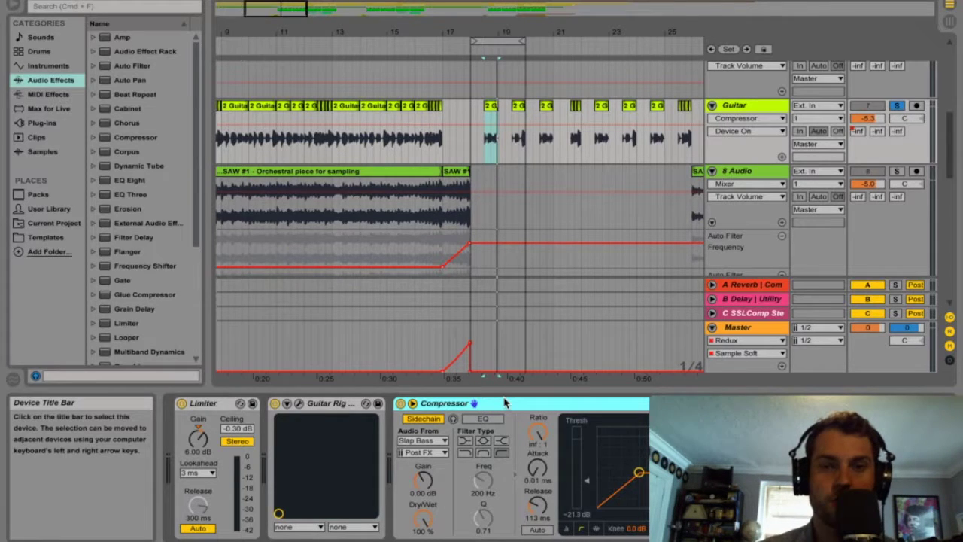
# Step: Play the looped section with the Slap Bass track soloed, and extend the loop's end to bar 22
pyautogui.scroll(-5, 550, 155)
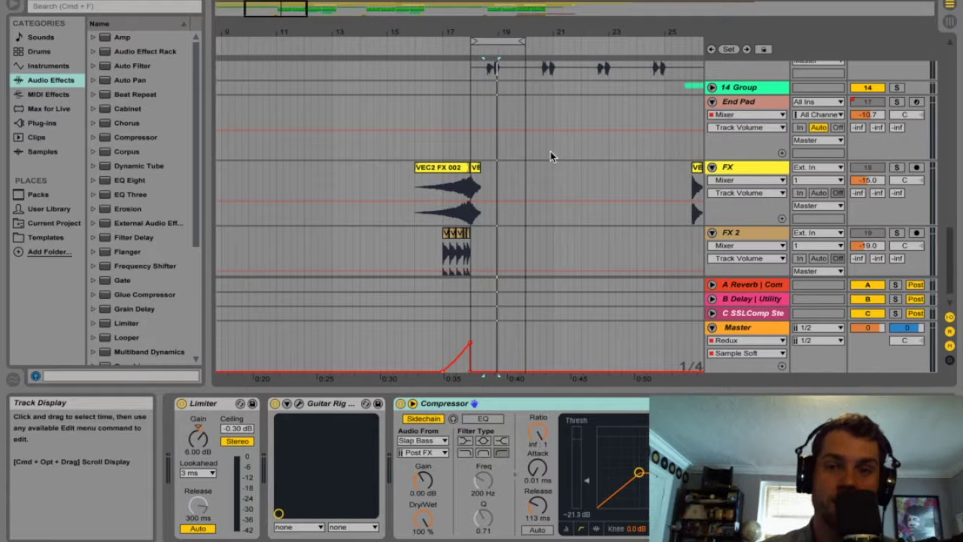
pyautogui.scroll(3, 552, 162)
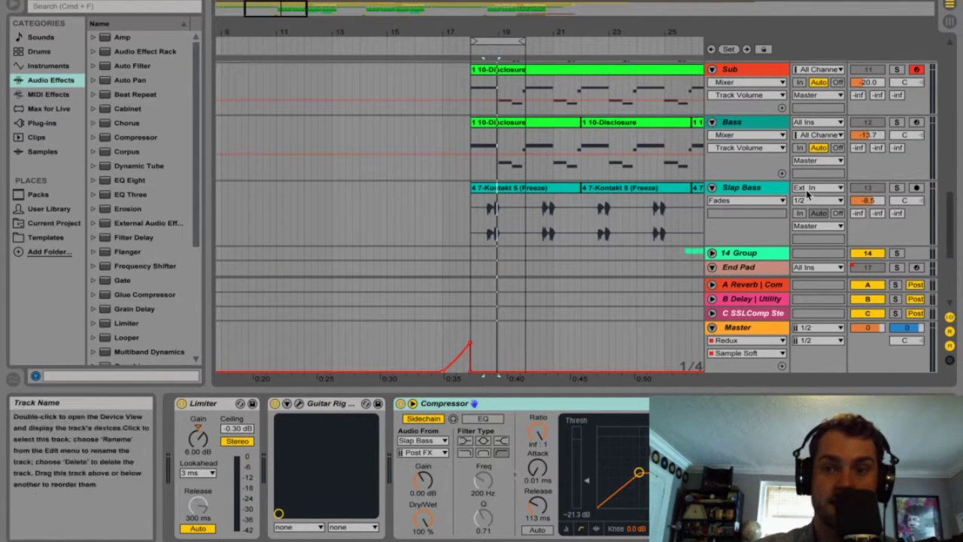
pyautogui.click(895, 187)
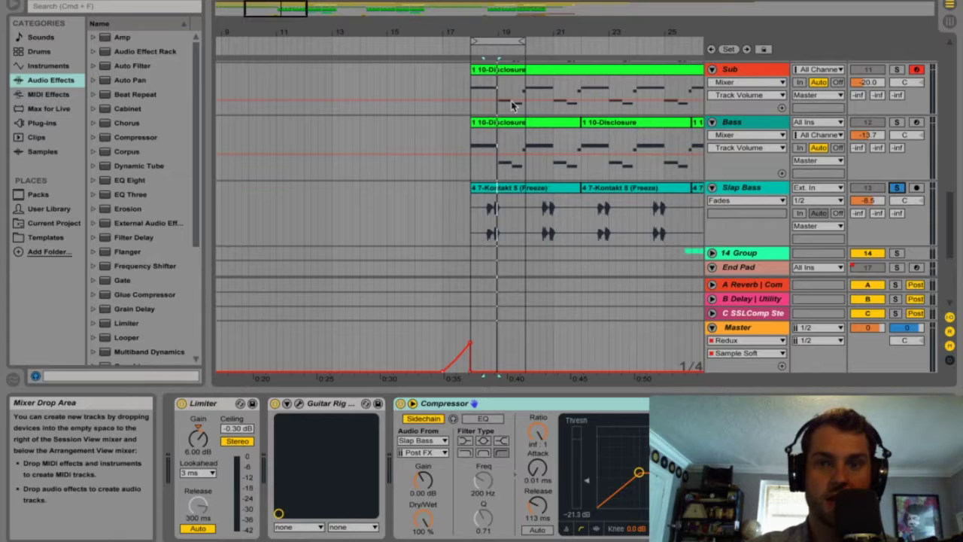
pyautogui.click(507, 38)
pyautogui.press('space')
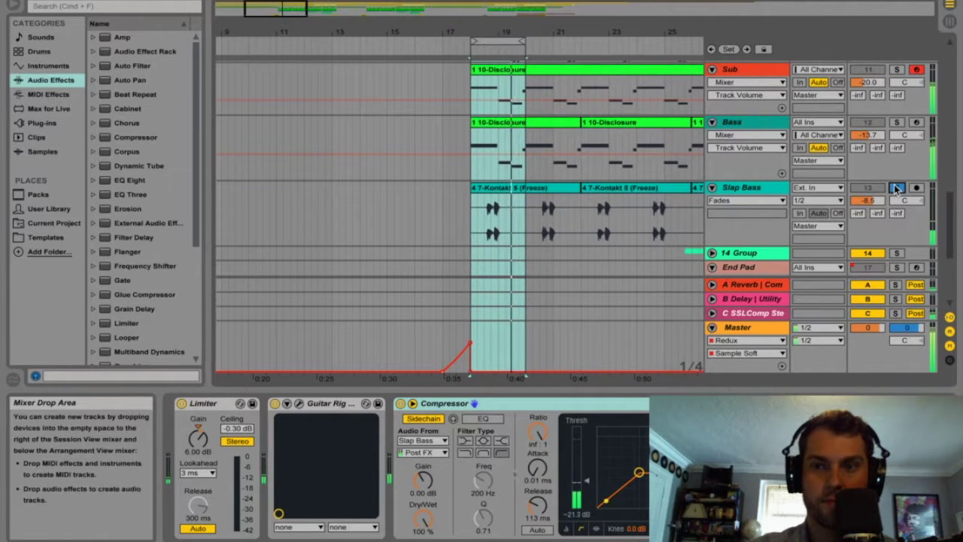
pyautogui.click(895, 188)
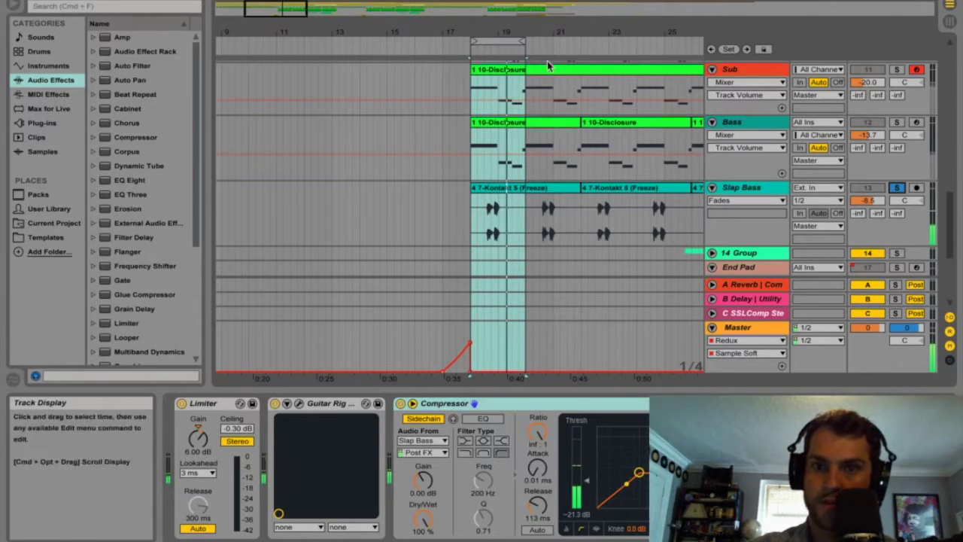
pyautogui.moveTo(525, 44); pyautogui.dragTo(580, 39)
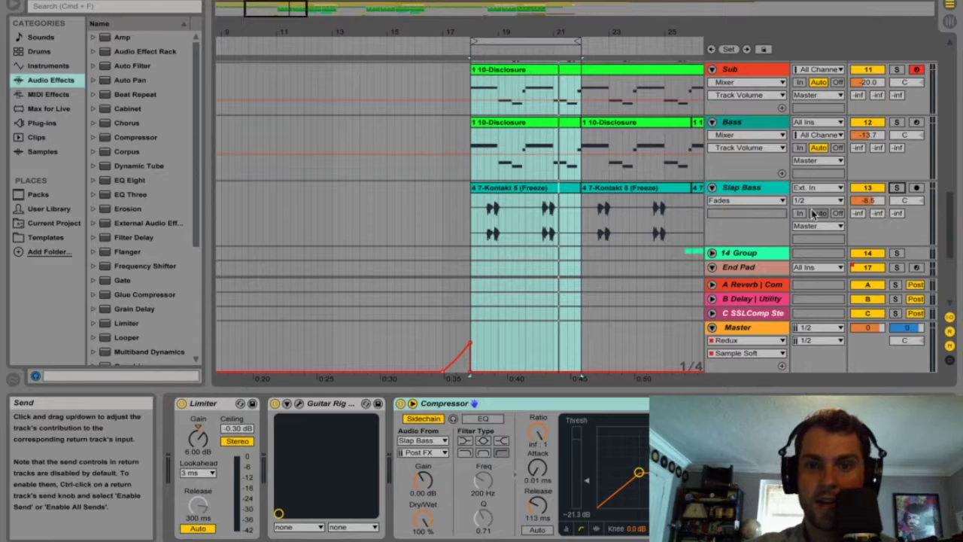
# Step: Display the Slap Bass track's device chain and look over the End Pad and FX tracks beneath it
pyautogui.click(733, 192)
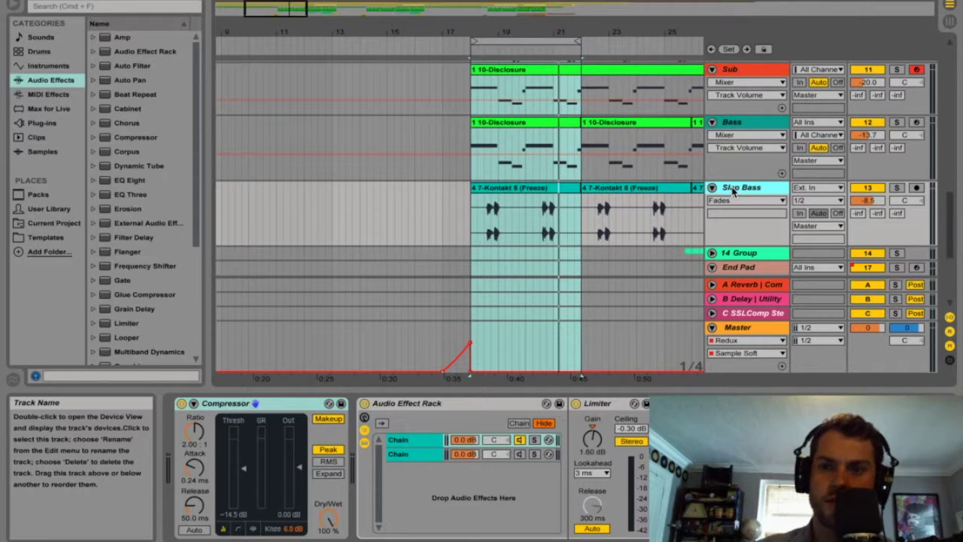
pyautogui.scroll(-4, 703, 191)
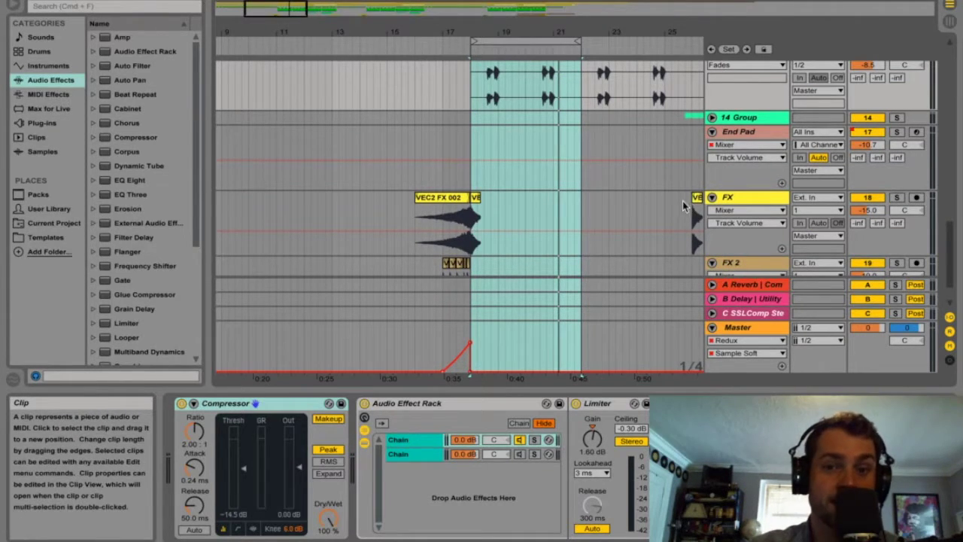
pyautogui.scroll(-1, 683, 205)
pyautogui.scroll(3, 682, 203)
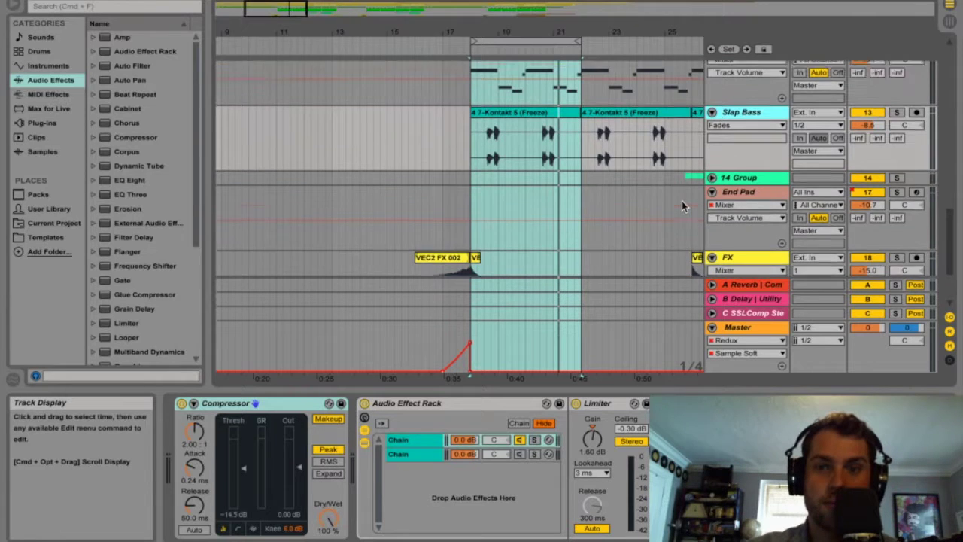
pyautogui.scroll(2, 682, 201)
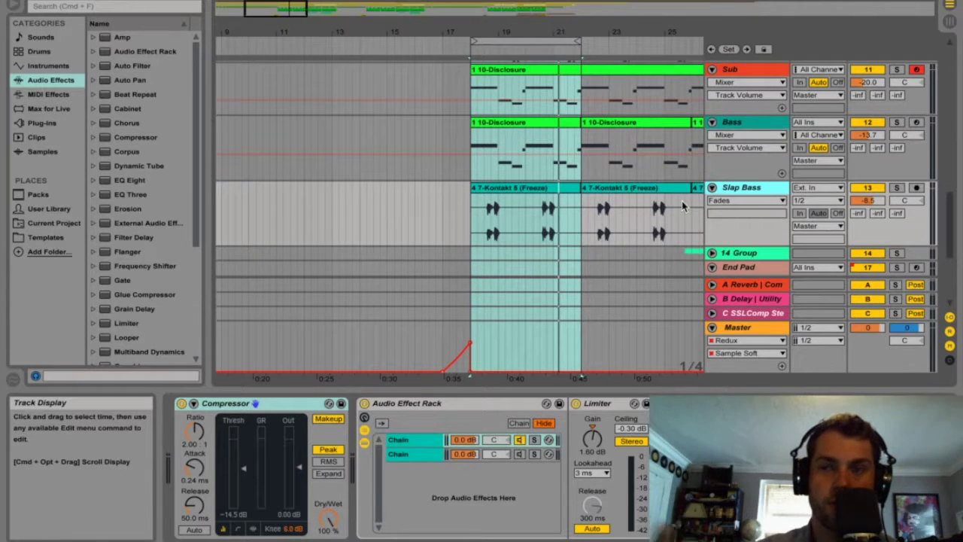
# Step: Play the looped bars 18 to 22 with the Bass track soloed, and switch the solo to the Sub track
pyautogui.scroll(1, 672, 219)
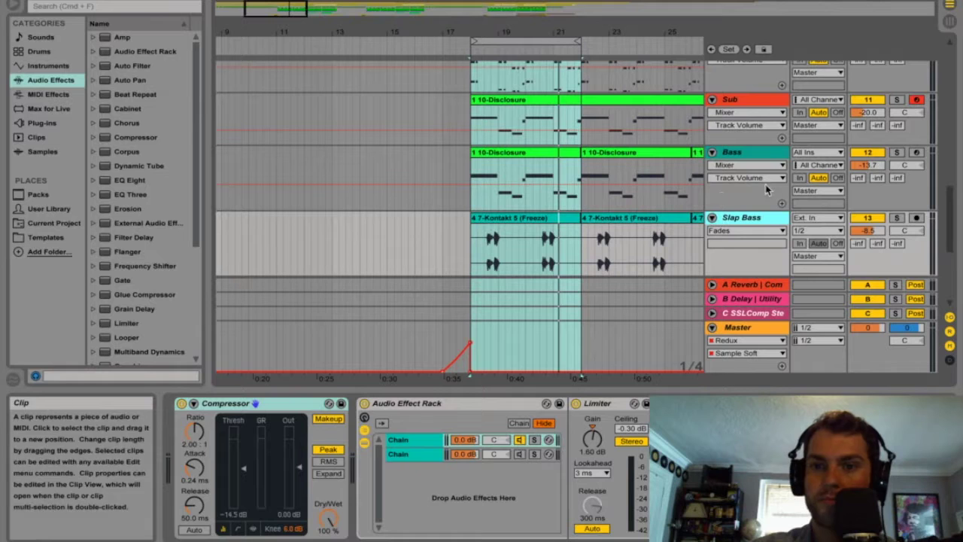
pyautogui.click(898, 153)
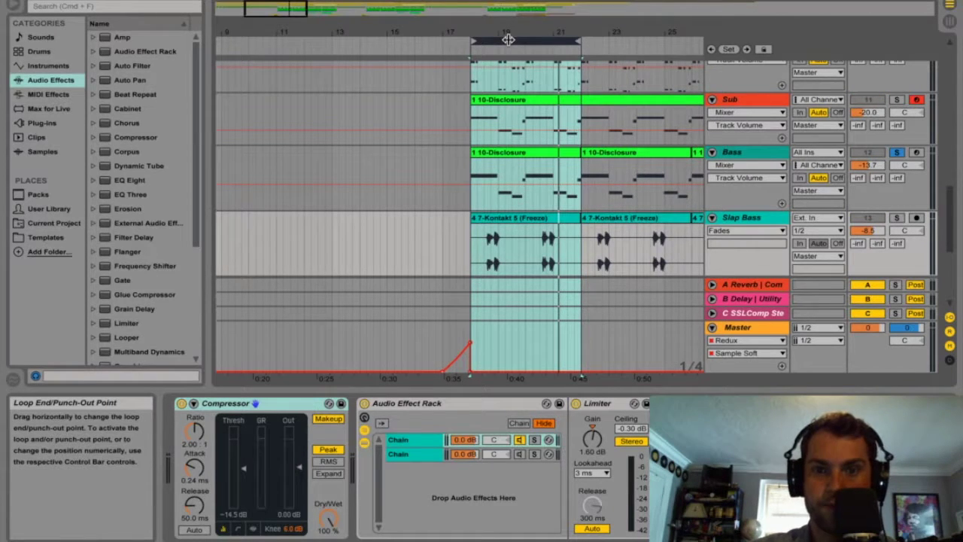
pyautogui.press('space')
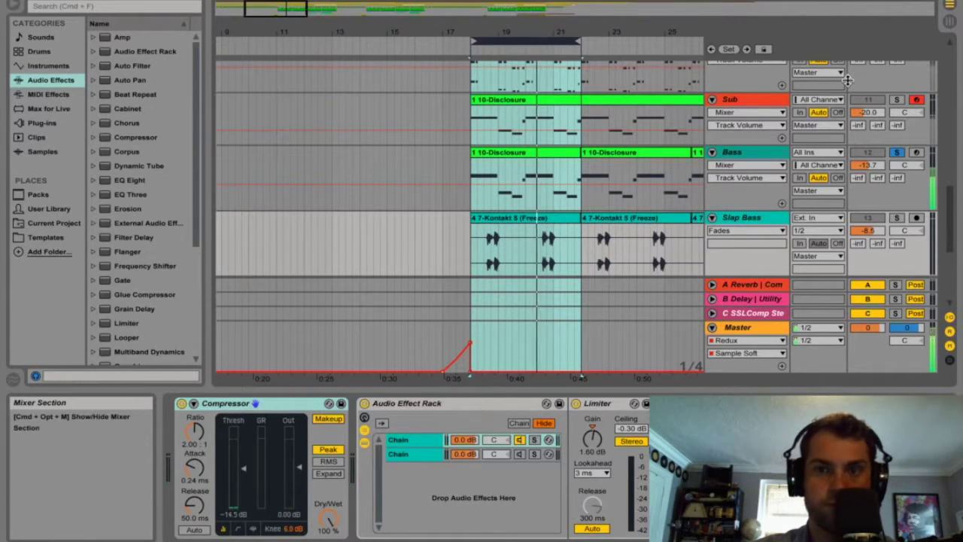
pyautogui.click(897, 99)
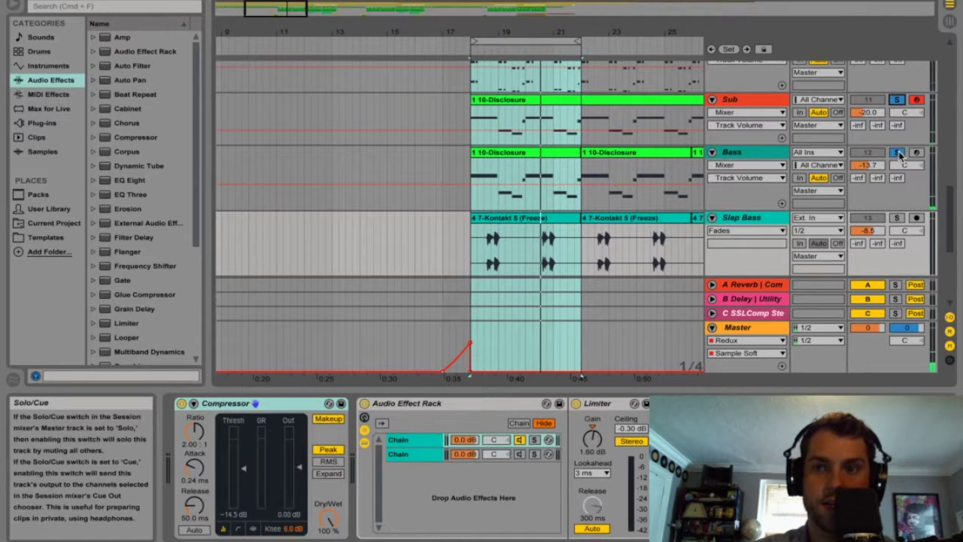
# Step: Display the 10 Disclosure track's device chain and switch the solo to that track
pyautogui.scroll(3, 621, 167)
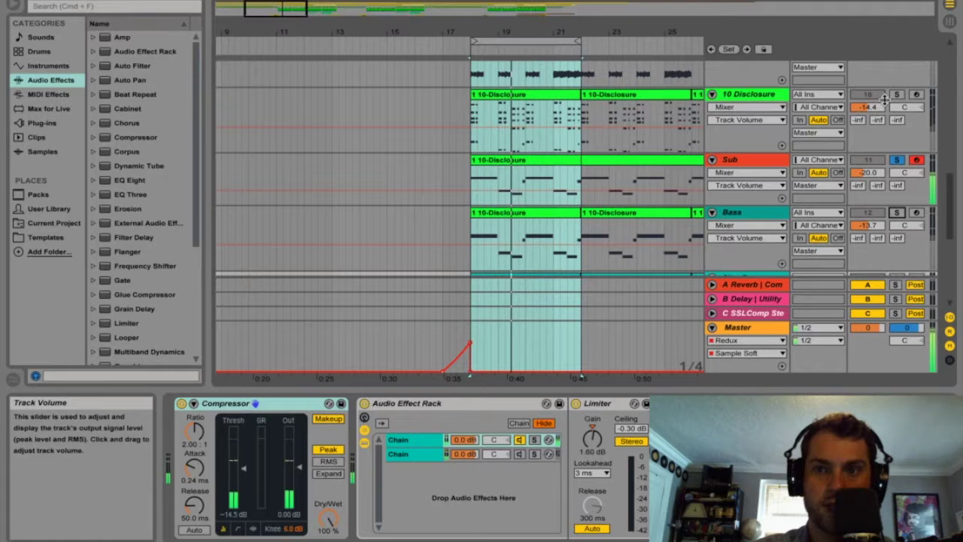
pyautogui.click(763, 96)
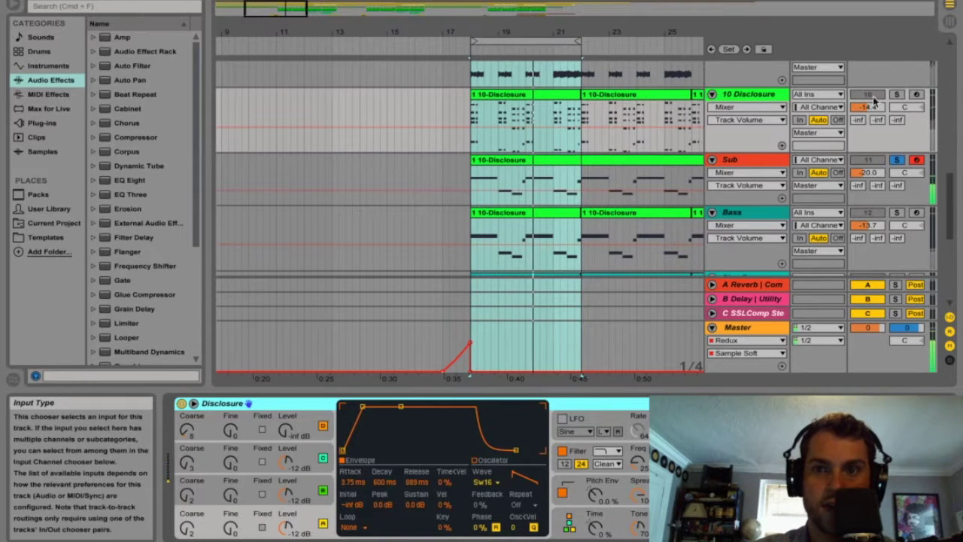
pyautogui.click(896, 95)
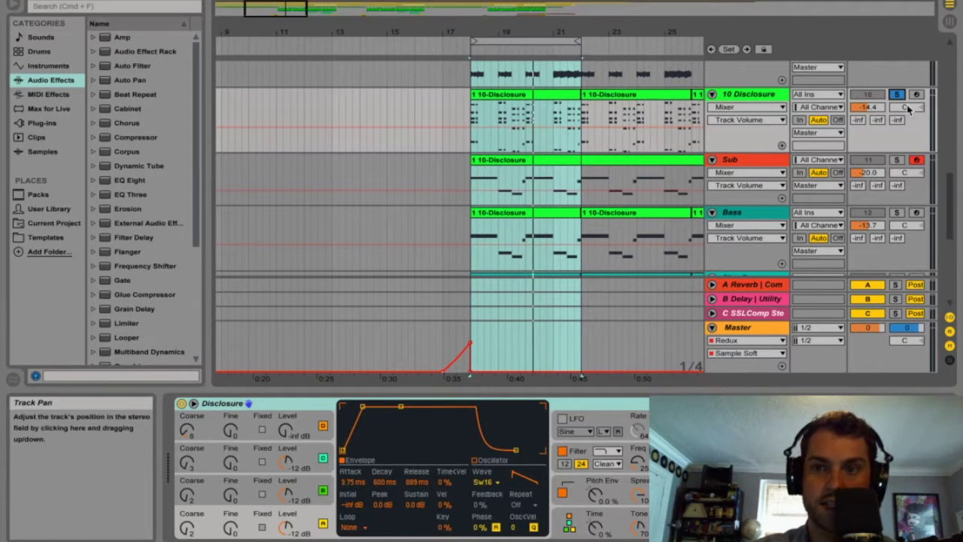
# Step: Try a 1.00 ms envelope release on the Disclosure synth while its first clip after bar 18 plays, and undo the change
pyautogui.click(529, 95)
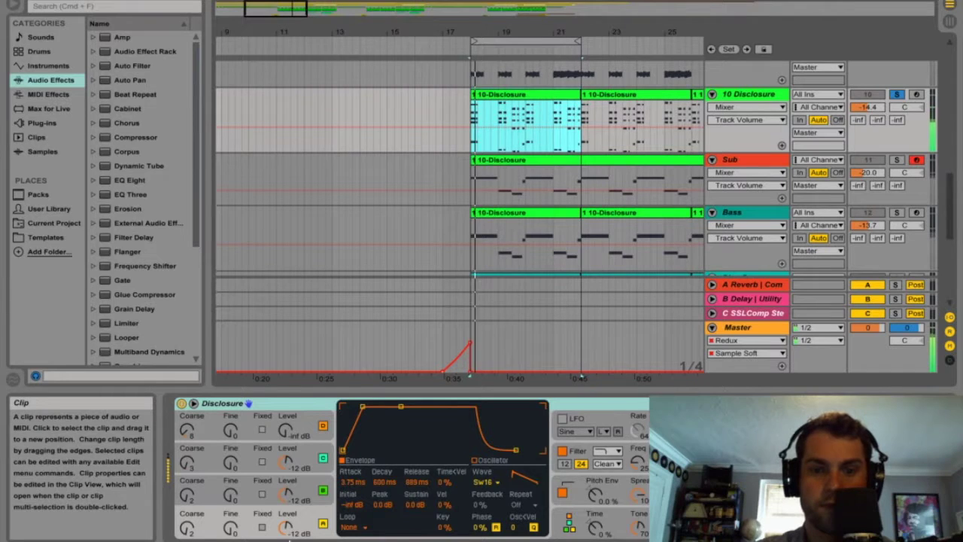
pyautogui.moveTo(413, 489); pyautogui.dragTo(419, 510)
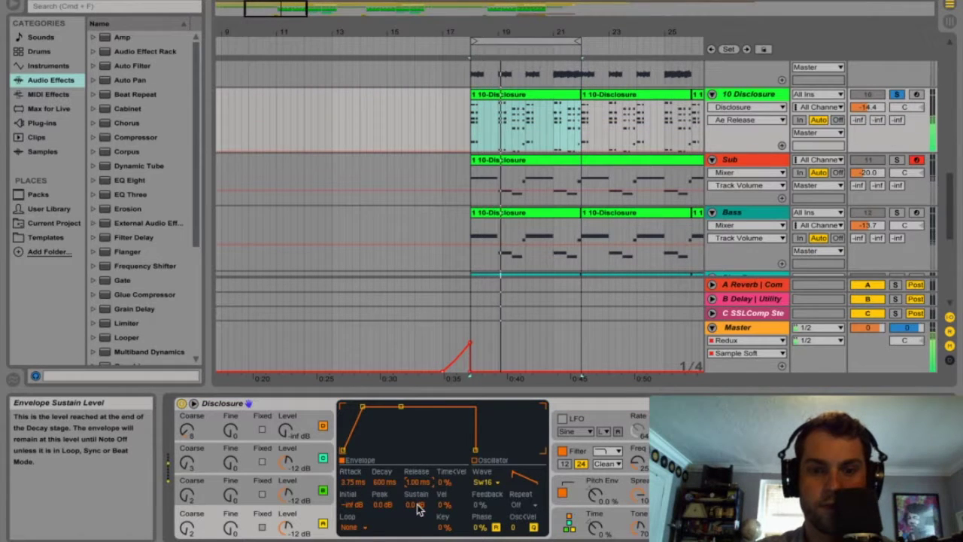
pyautogui.press('super+z')
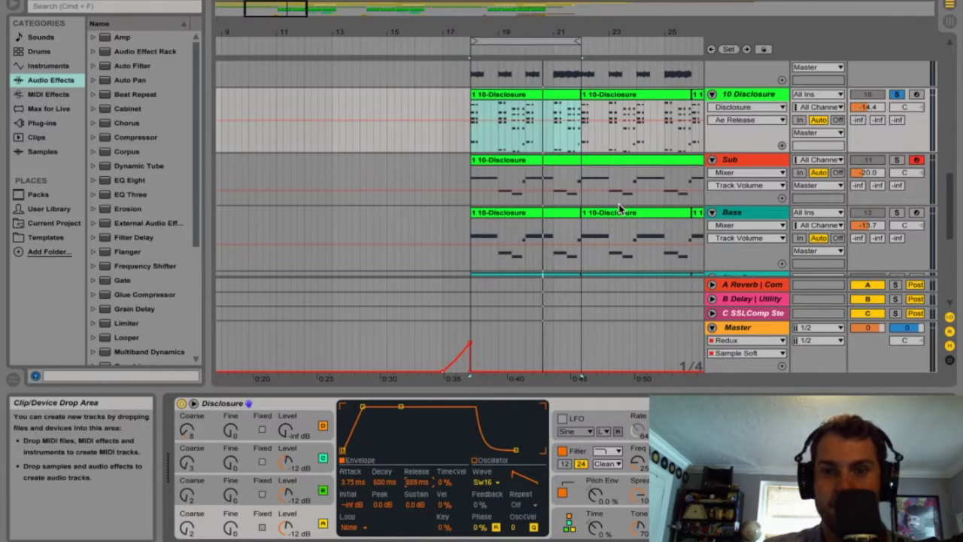
# Step: Solo the Sampled track in place of 10 Disclosure, and select its first clip after bar 18
pyautogui.scroll(3, 620, 189)
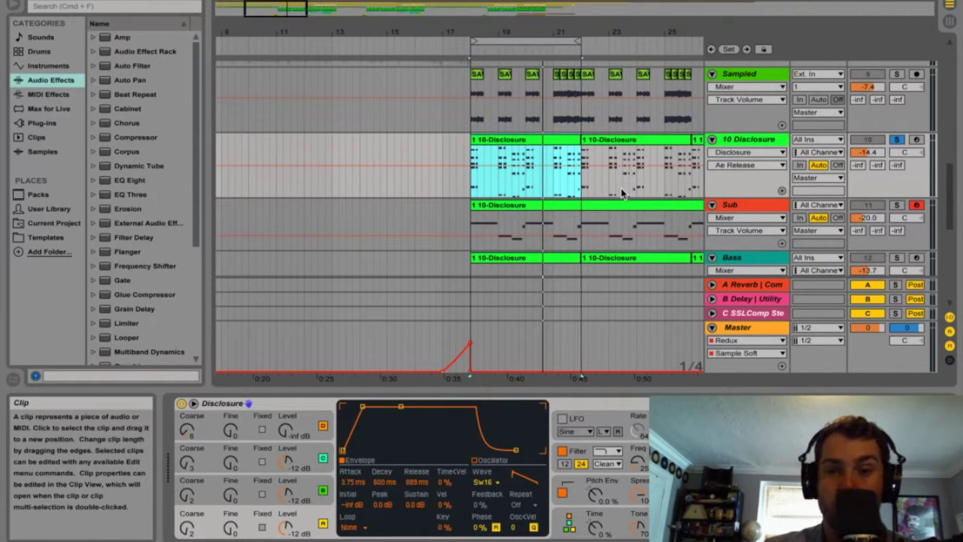
pyautogui.scroll(2, 621, 188)
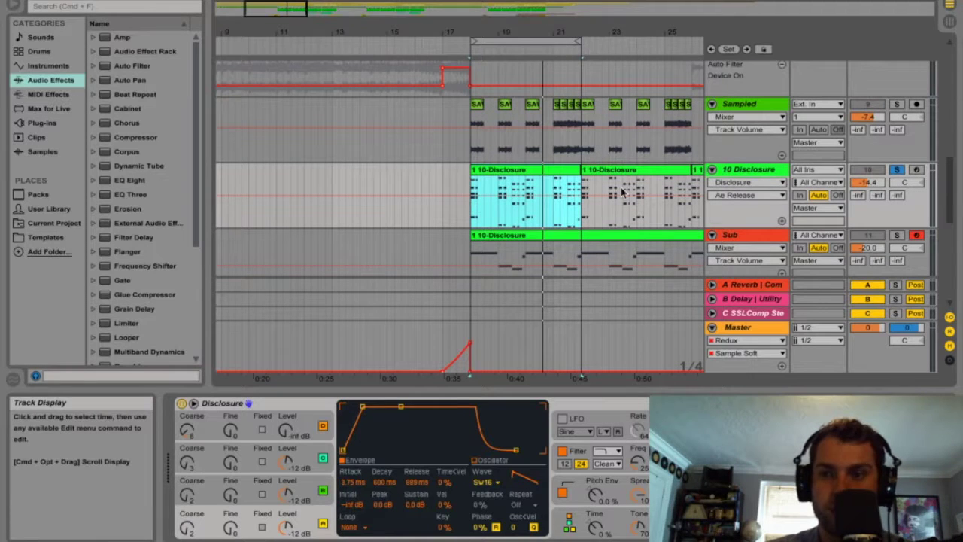
pyautogui.click(896, 104)
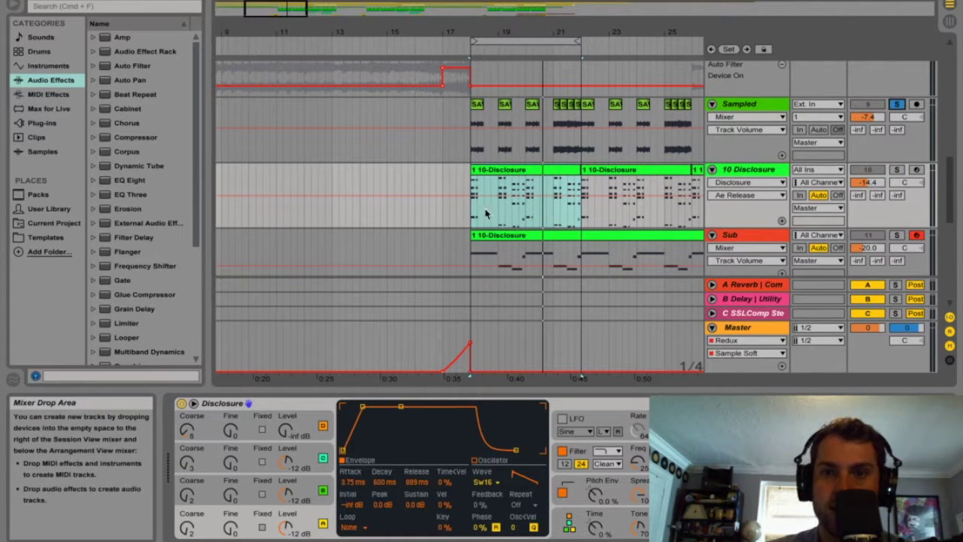
pyautogui.click(479, 108)
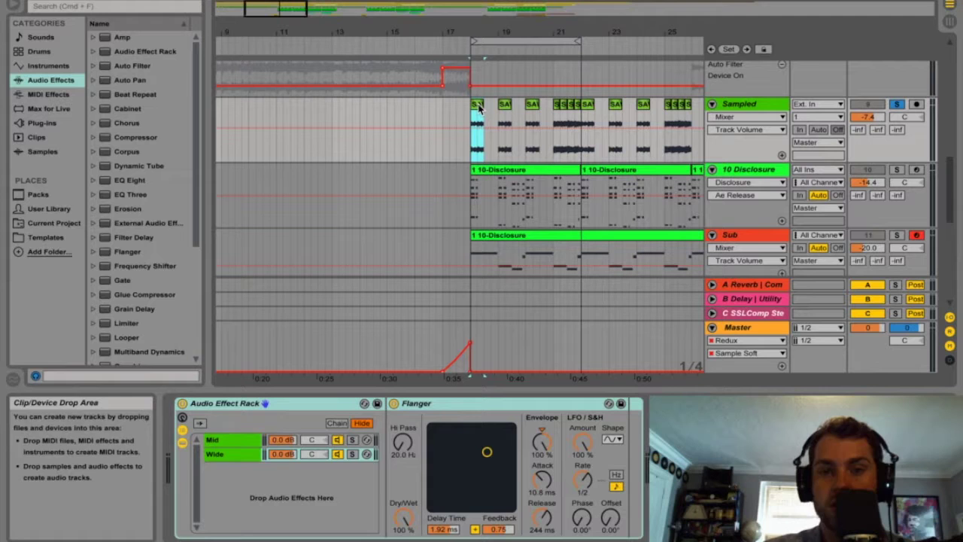
# Step: Show the Sampled track's sidechained Auto Filter, and display the device chain of its SC source track
pyautogui.hscroll(5, 580, 421)
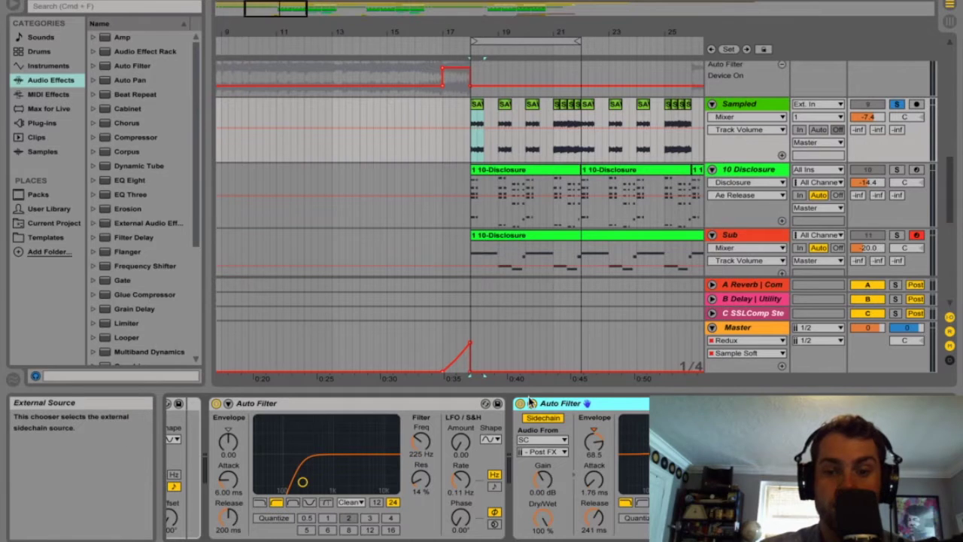
pyautogui.scroll(8, 636, 205)
pyautogui.click(746, 165)
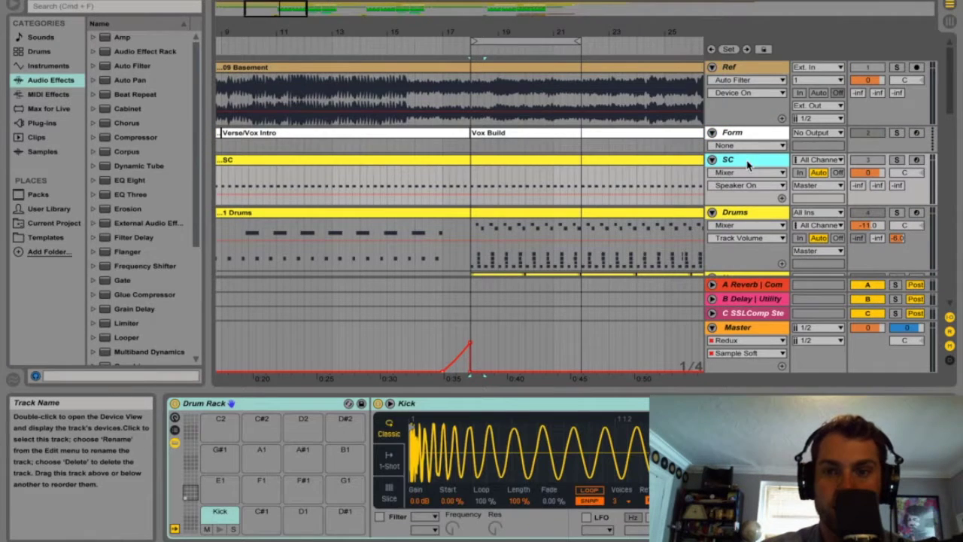
# Step: Play the looped bars 18 to 22 with the Sampled track soloed, and take the track out of solo
pyautogui.scroll(-10, 587, 194)
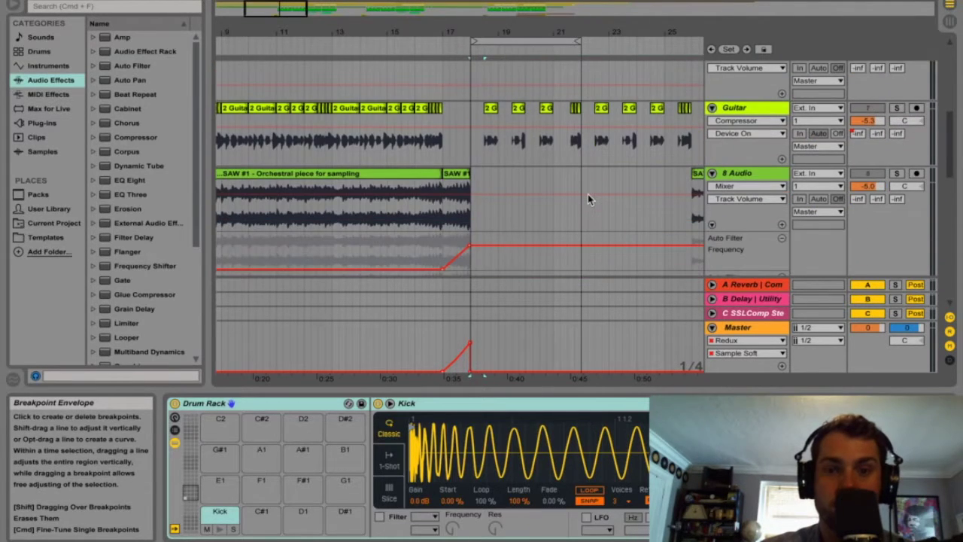
pyautogui.scroll(3, 588, 194)
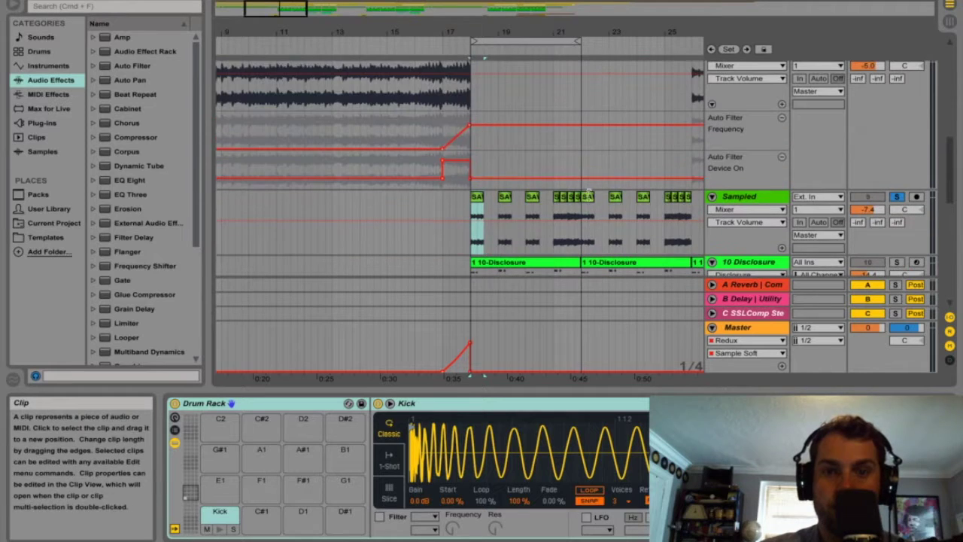
pyautogui.click(525, 40)
pyautogui.press('space')
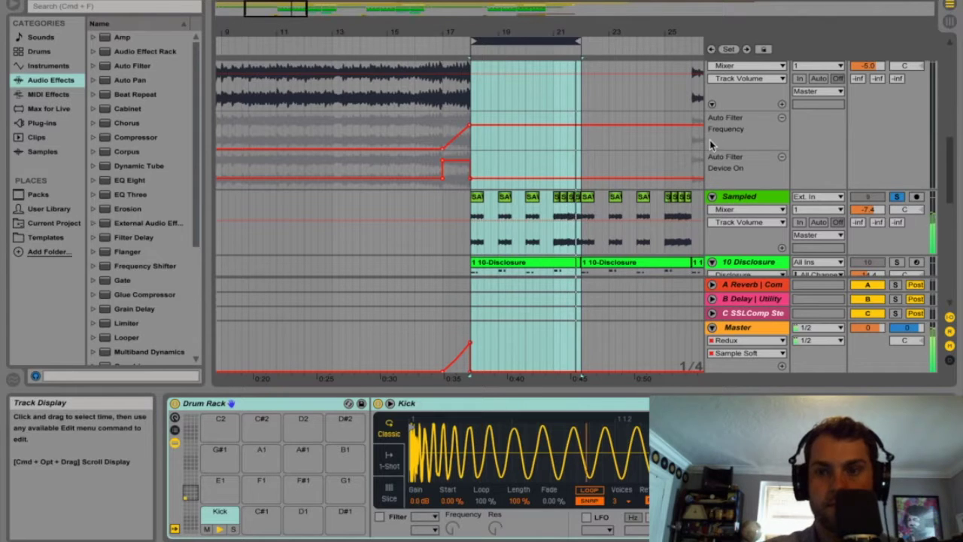
pyautogui.click(898, 197)
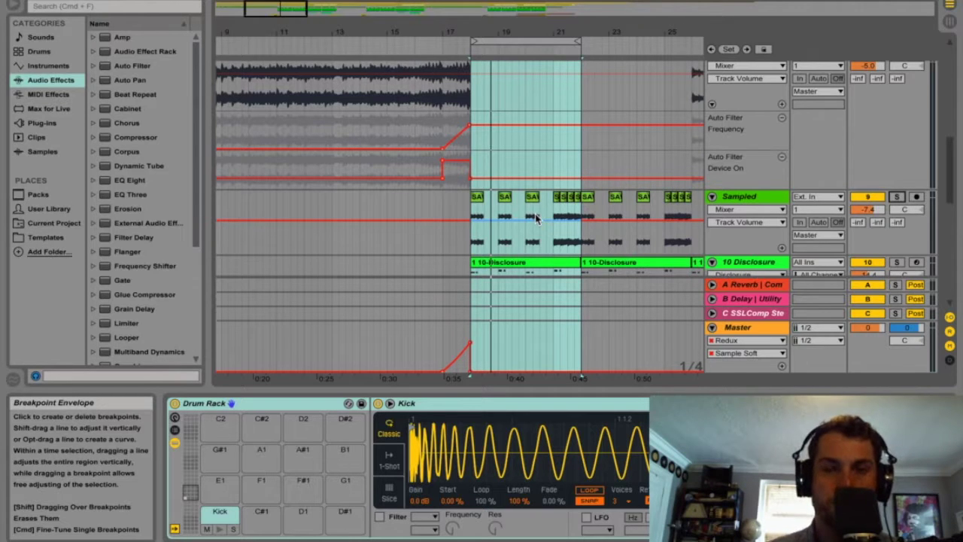
# Step: Display the Sampled track's device chain, select the sidechained Auto Filter's envelope modulation, and solo the track again
pyautogui.click(518, 39)
pyautogui.click(739, 197)
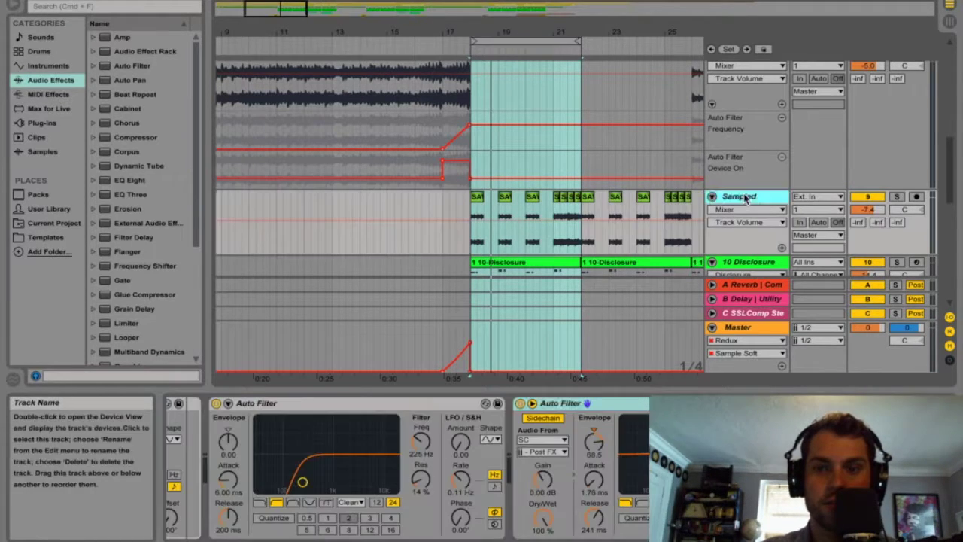
pyautogui.click(594, 442)
pyautogui.click(898, 197)
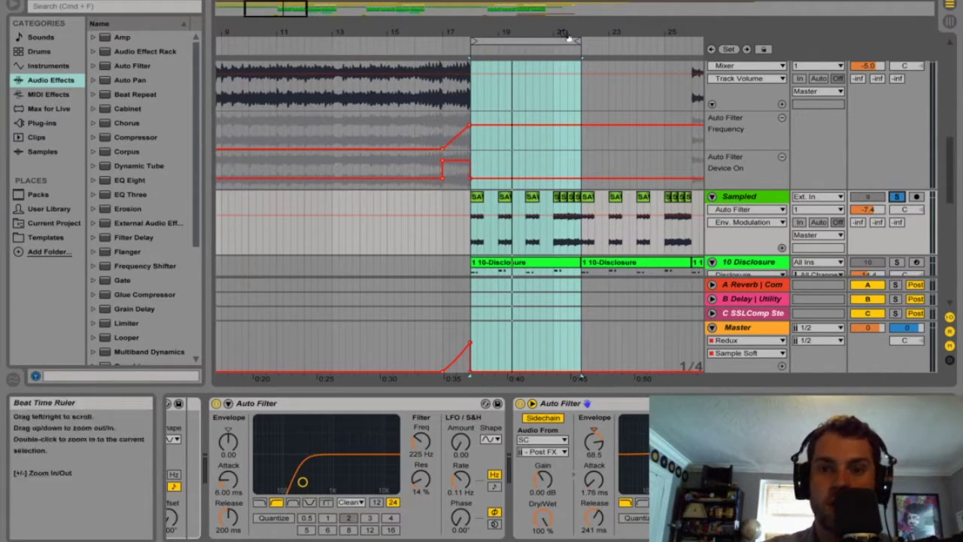
# Step: Audition the short clips after bar 21 on the Sampled track, and open the third one's sample settings
pyautogui.moveTo(579, 33); pyautogui.dragTo(579, 159)
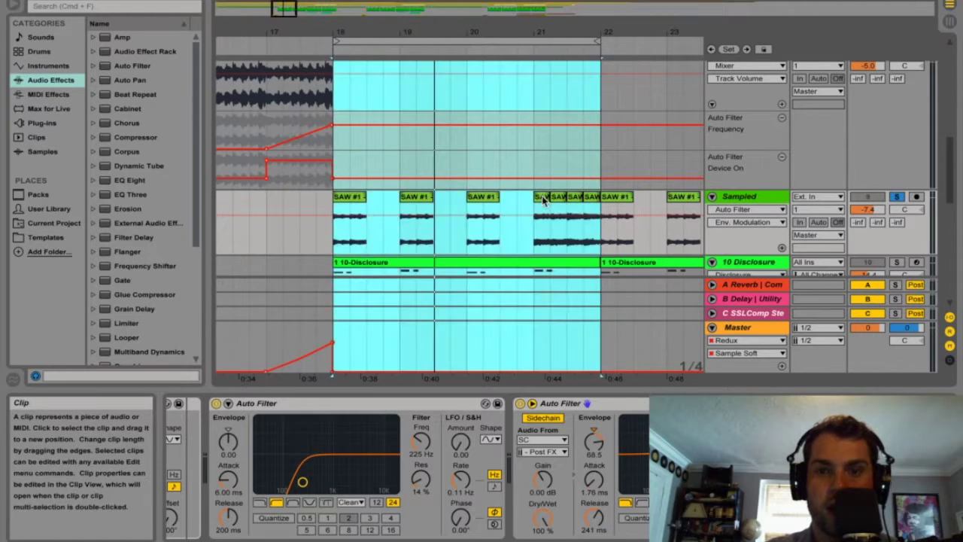
pyautogui.click(558, 200)
pyautogui.moveTo(558, 200); pyautogui.dragTo(576, 200)
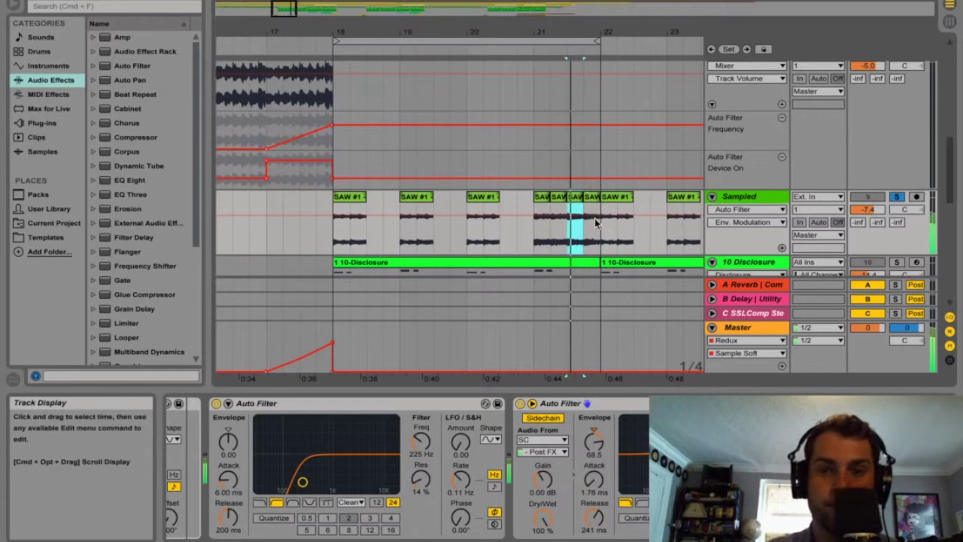
pyautogui.doubleClick(583, 222)
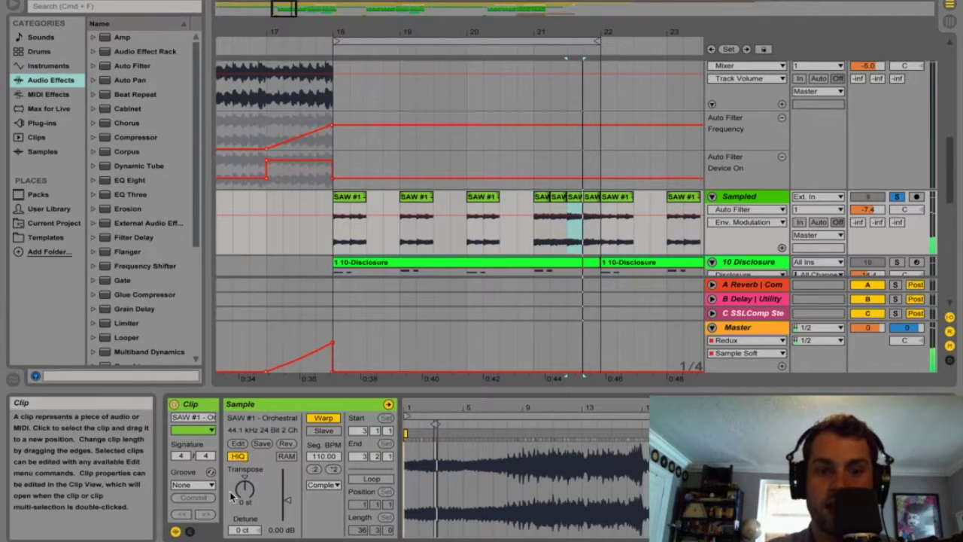
pyautogui.click(592, 201)
pyautogui.click(574, 200)
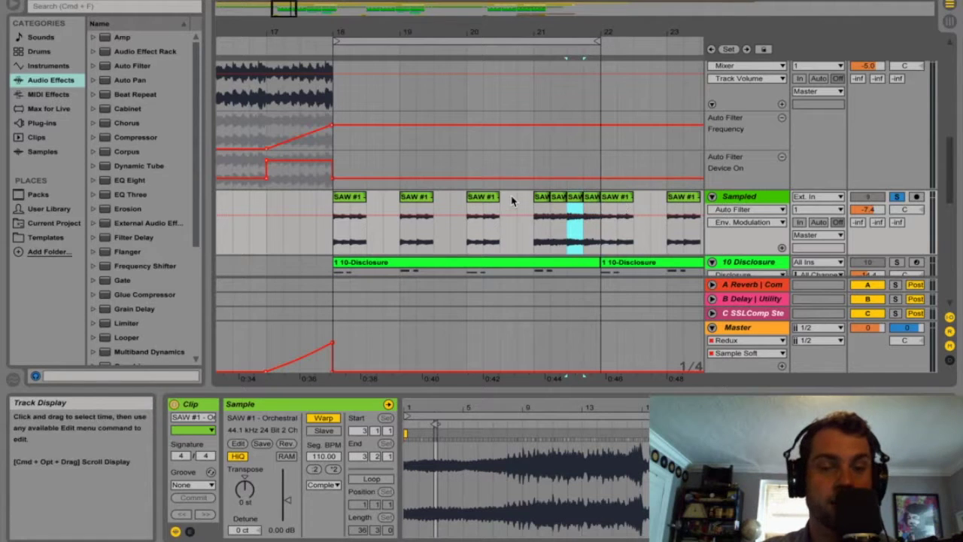
# Step: Take the Sampled track out of solo, and play the looped bars 18 to 22 with all tracks
pyautogui.scroll(5, 507, 200)
pyautogui.scroll(-3, 506, 200)
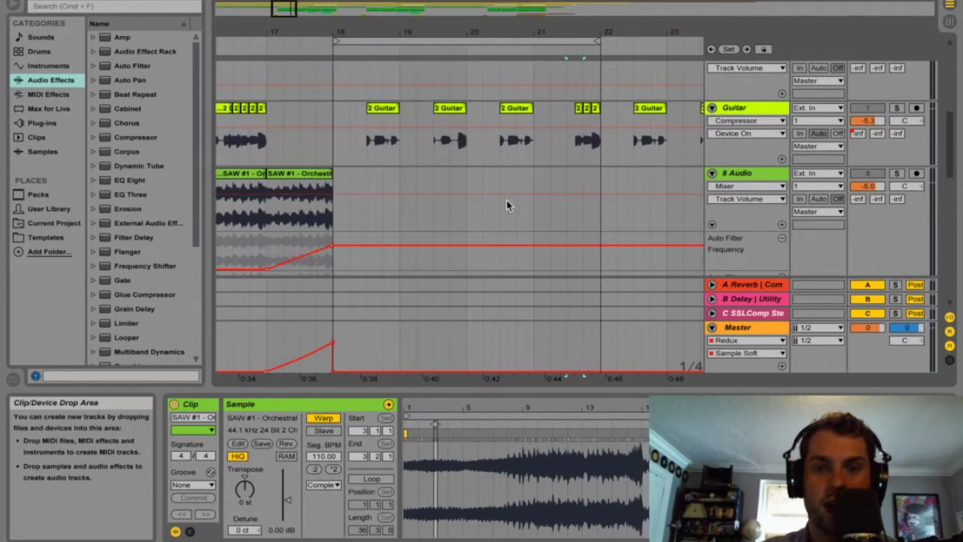
pyautogui.scroll(-5, 506, 201)
pyautogui.scroll(2, 506, 201)
pyautogui.click(896, 211)
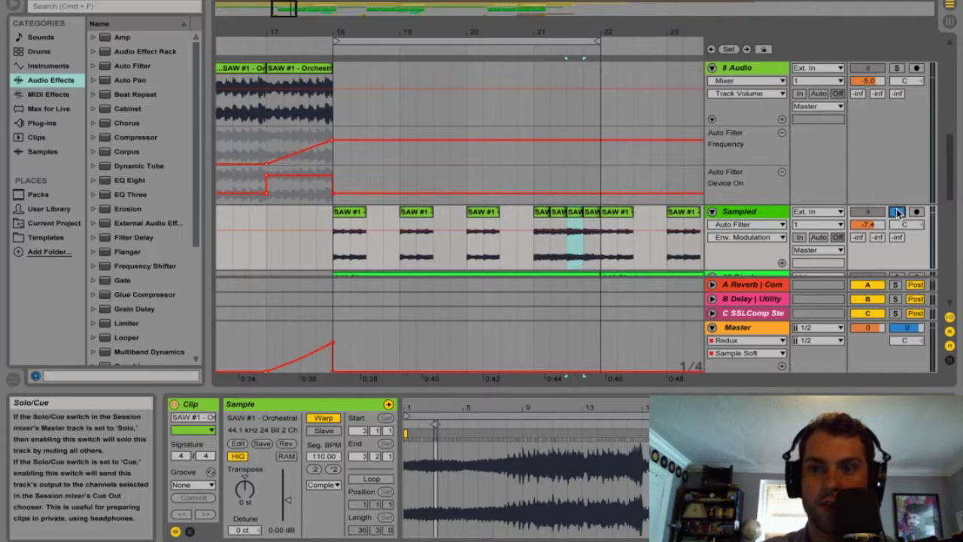
pyautogui.click(403, 41)
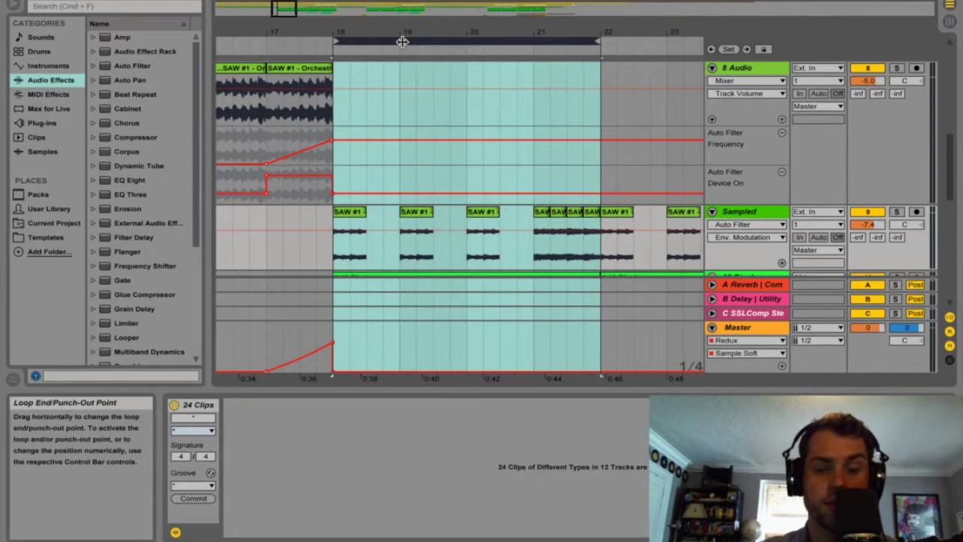
pyautogui.press('space')
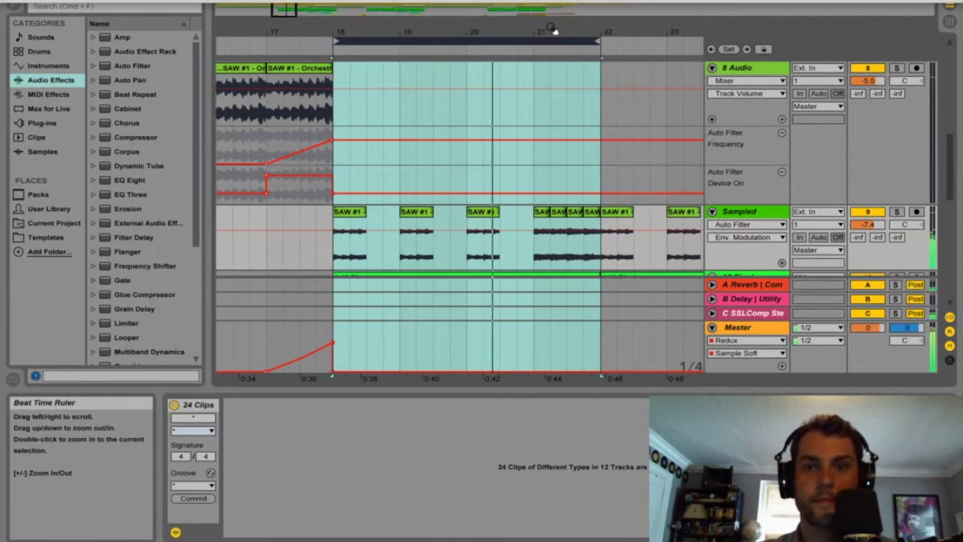
# Step: Unfold the 14 Group track to show its French Lead and French Lead 2 tracks
pyautogui.moveTo(549, 31); pyautogui.dragTo(516, 1)
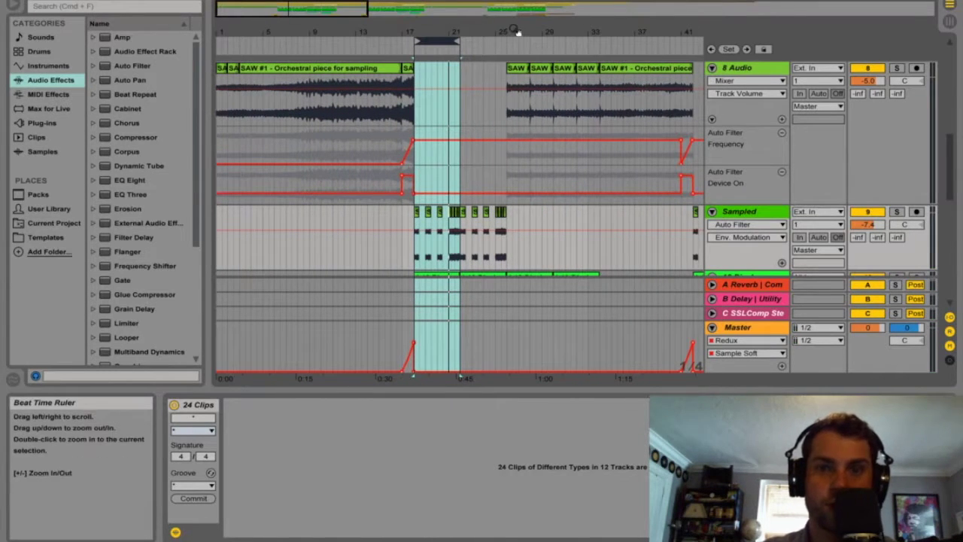
pyautogui.moveTo(519, 28); pyautogui.dragTo(354, 28)
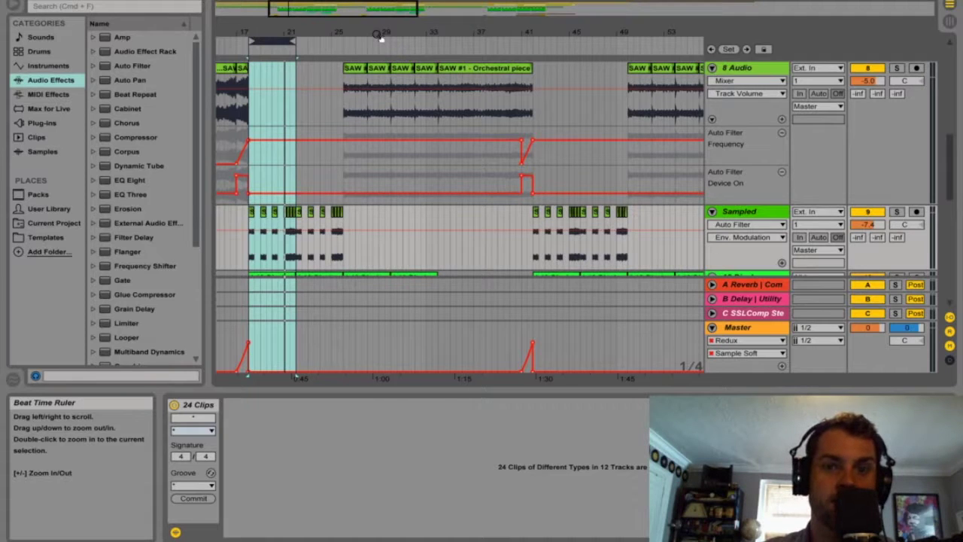
pyautogui.moveTo(243, 36); pyautogui.dragTo(243, 75)
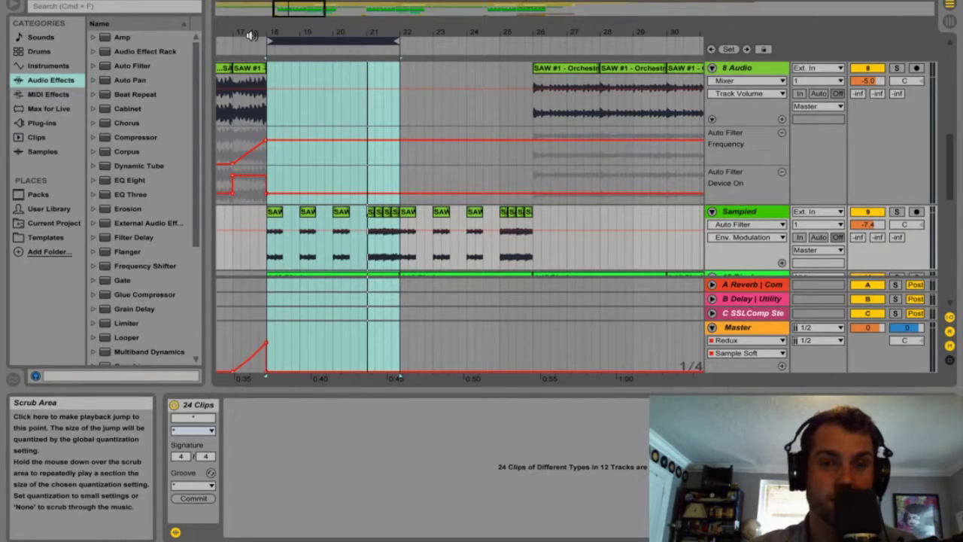
pyautogui.moveTo(457, 30); pyautogui.dragTo(391, 24)
pyautogui.scroll(-10, 352, 124)
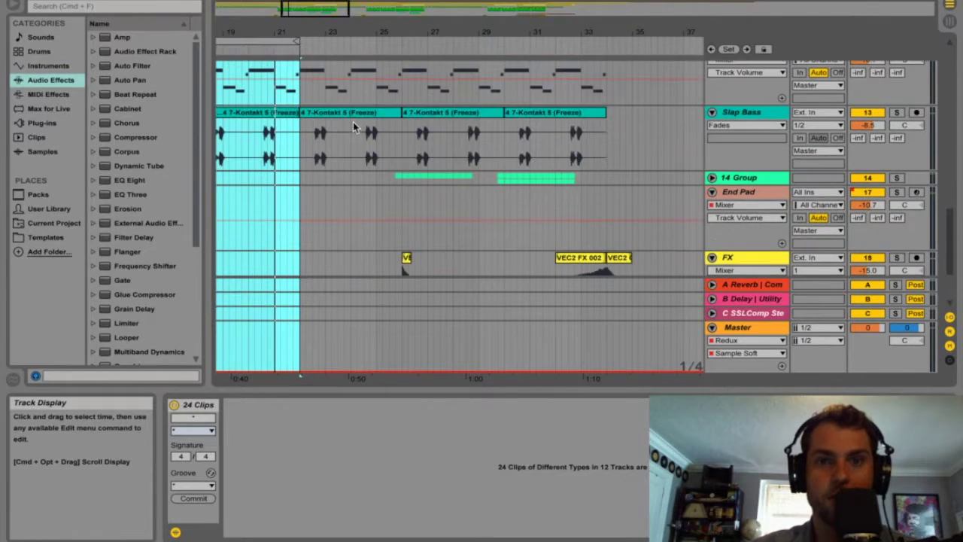
pyautogui.click(712, 177)
pyautogui.scroll(-2, 442, 176)
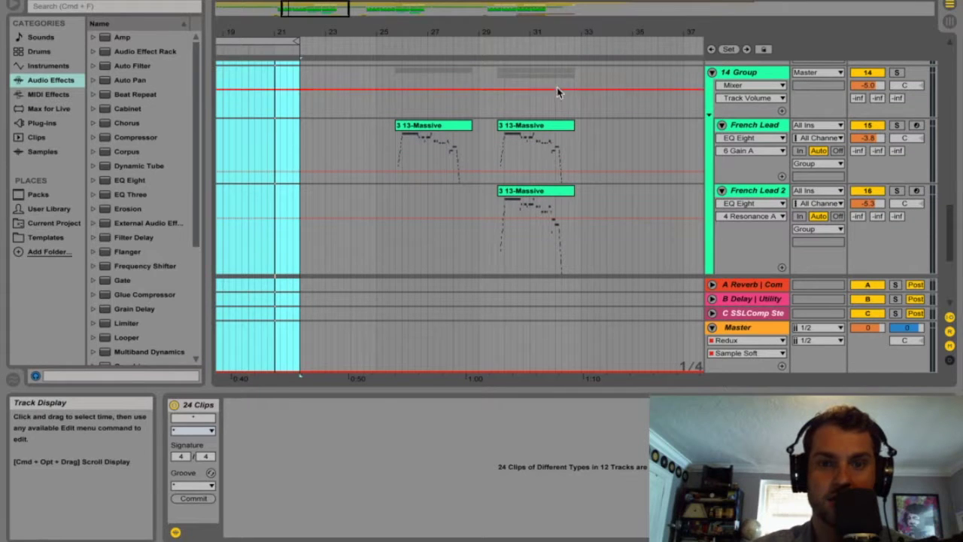
# Step: Solo the French Lead track and play it from the start of its first clip, just before bar 26
pyautogui.click(896, 125)
pyautogui.moveTo(400, 30); pyautogui.dragTo(299, 30)
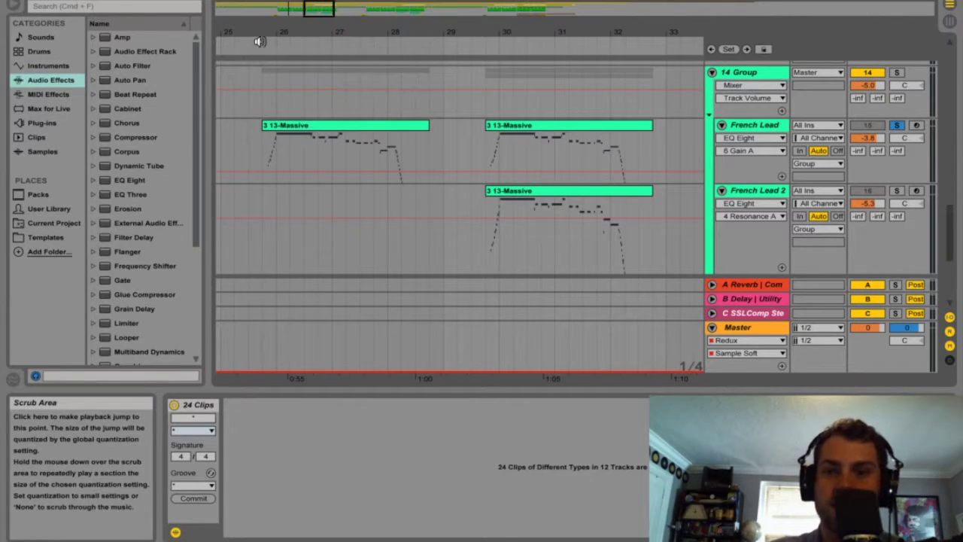
pyautogui.click(263, 45)
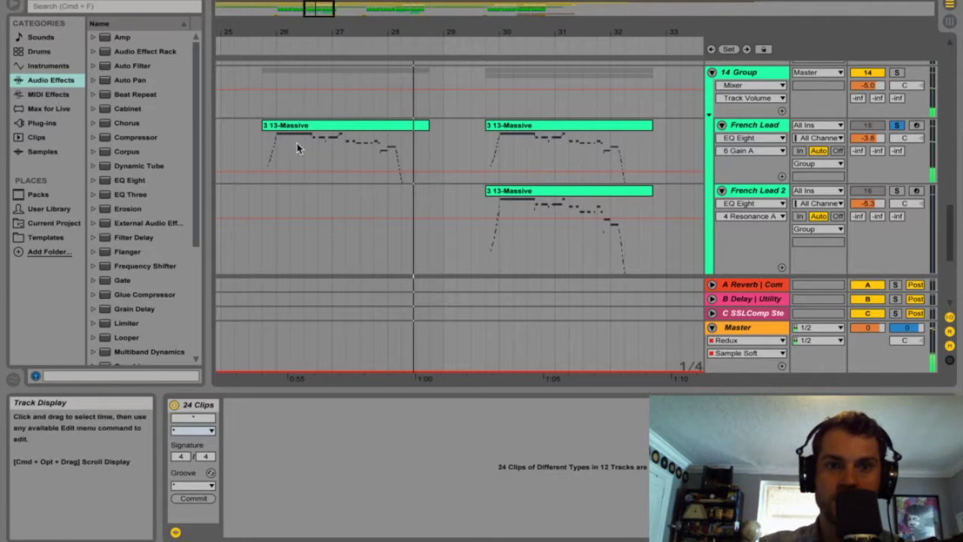
# Step: Arm the French Lead track for recording and show the MIDI notes of its first clip
pyautogui.click(916, 125)
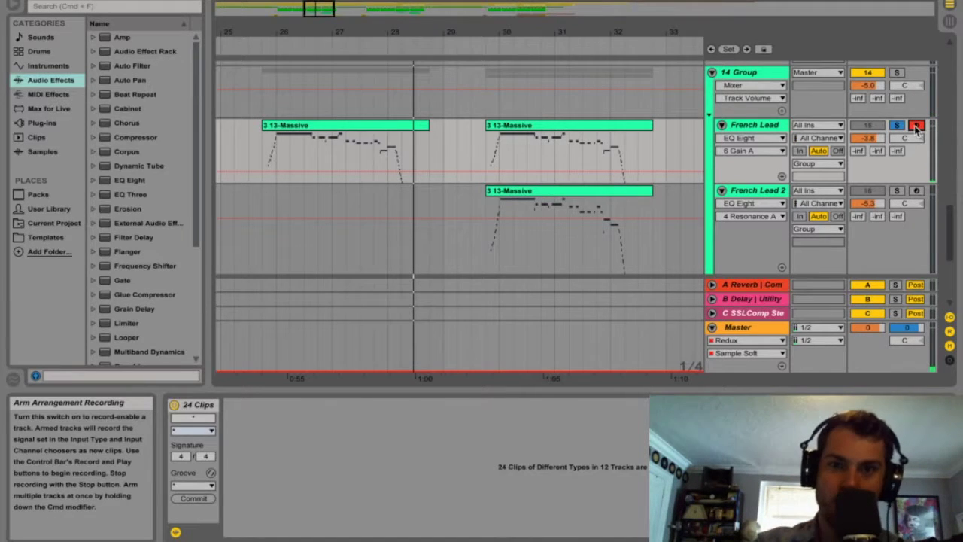
pyautogui.click(348, 126)
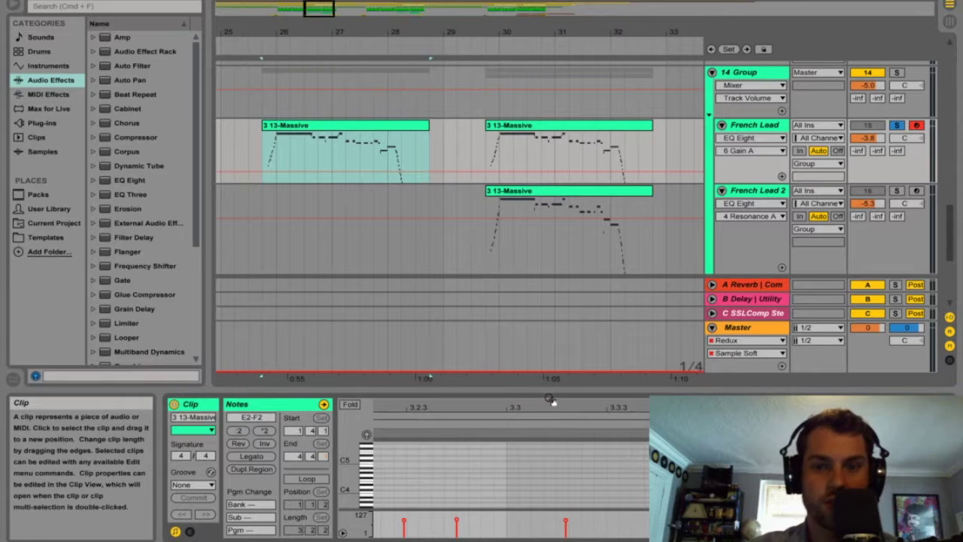
pyautogui.moveTo(546, 389); pyautogui.dragTo(746, 390)
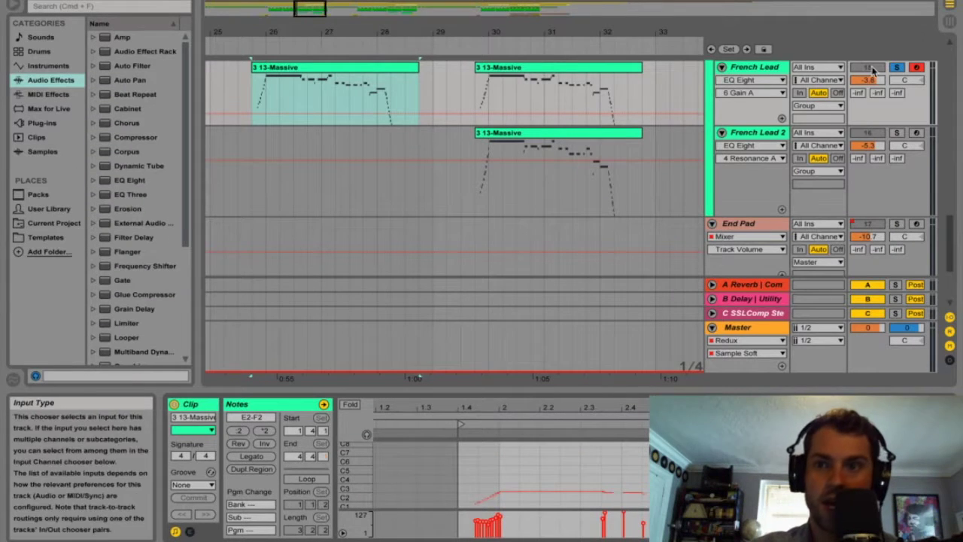
# Step: Play the second French Lead clip from just before bar 30, and solo the French Lead 2 track during playback
pyautogui.click(492, 68)
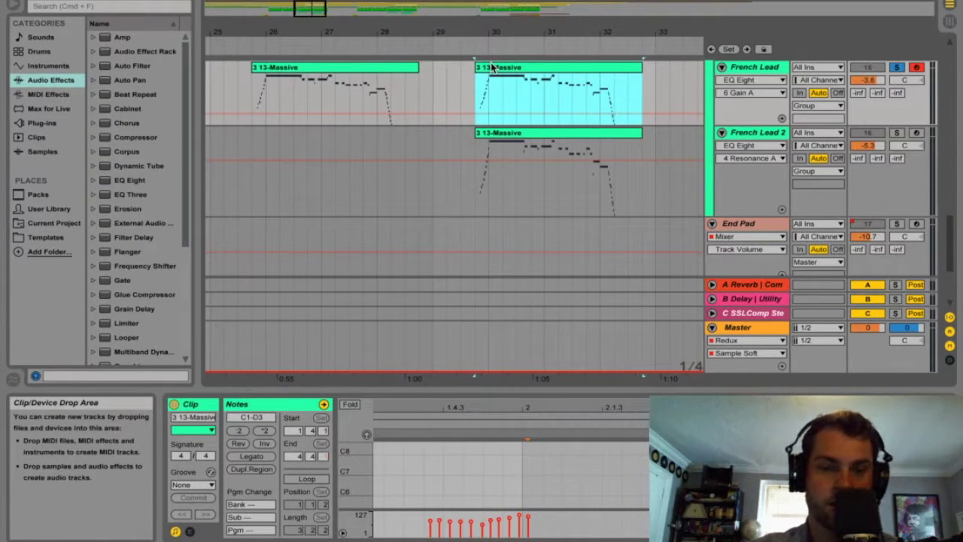
pyautogui.press('space')
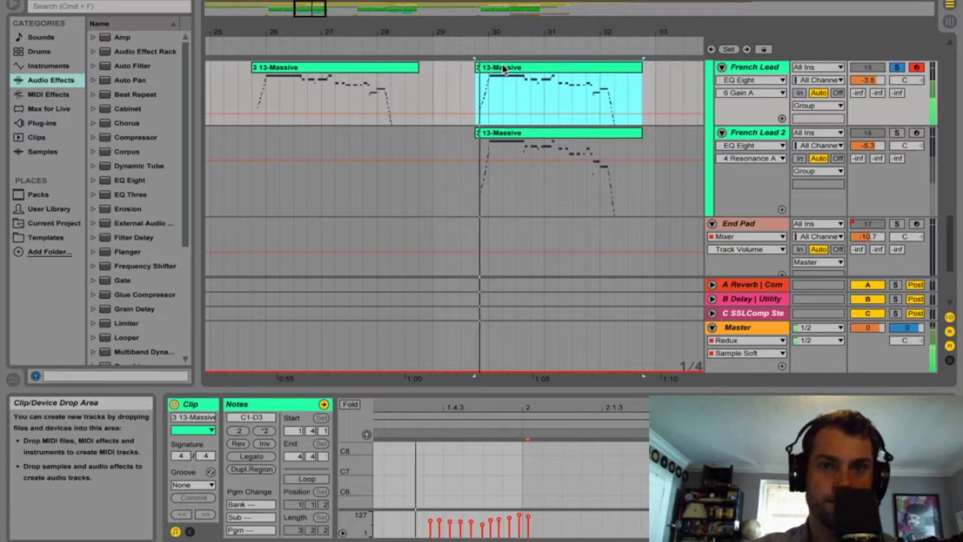
pyautogui.click(896, 134)
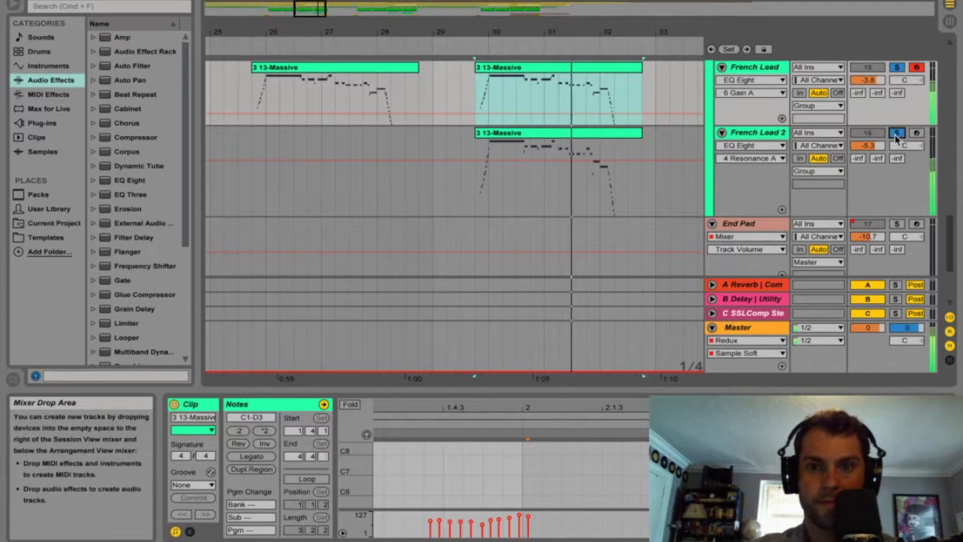
# Step: Take both French Lead tracks out of solo, and play from just before the first French Lead clip with all tracks
pyautogui.click(896, 68)
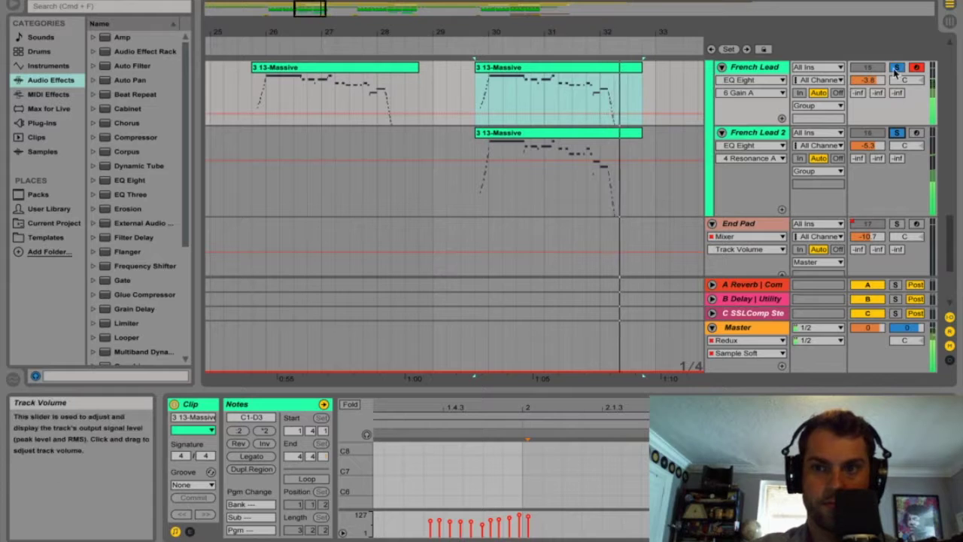
pyautogui.click(893, 70)
pyautogui.click(237, 49)
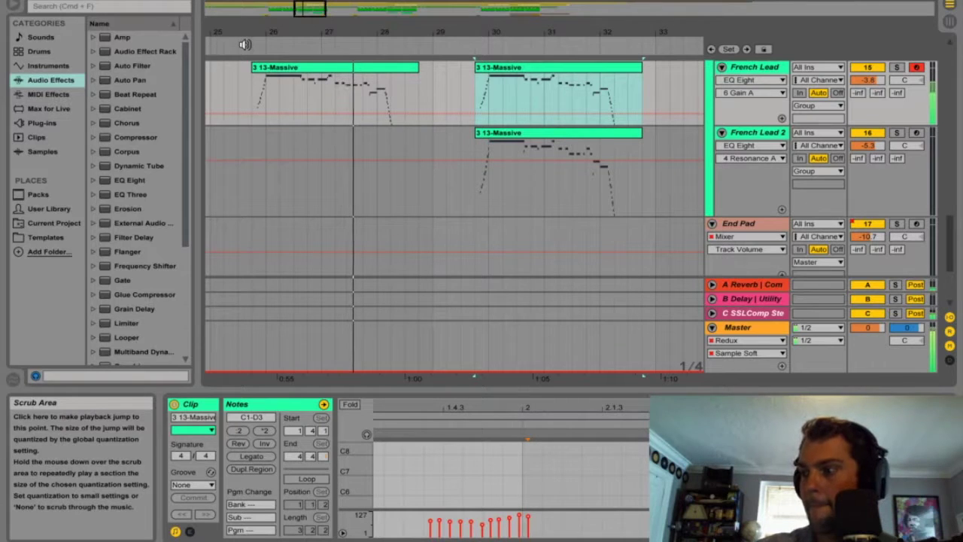
# Step: Show the French Lead 2 track's devices and set its Auto Filter frequency to 264 Hz
pyautogui.click(755, 133)
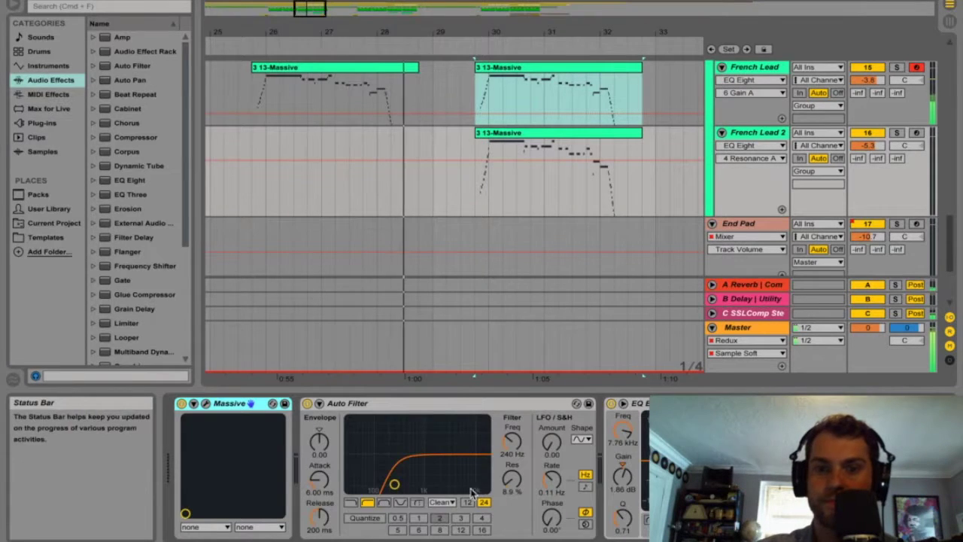
pyautogui.moveTo(511, 440); pyautogui.dragTo(512, 436)
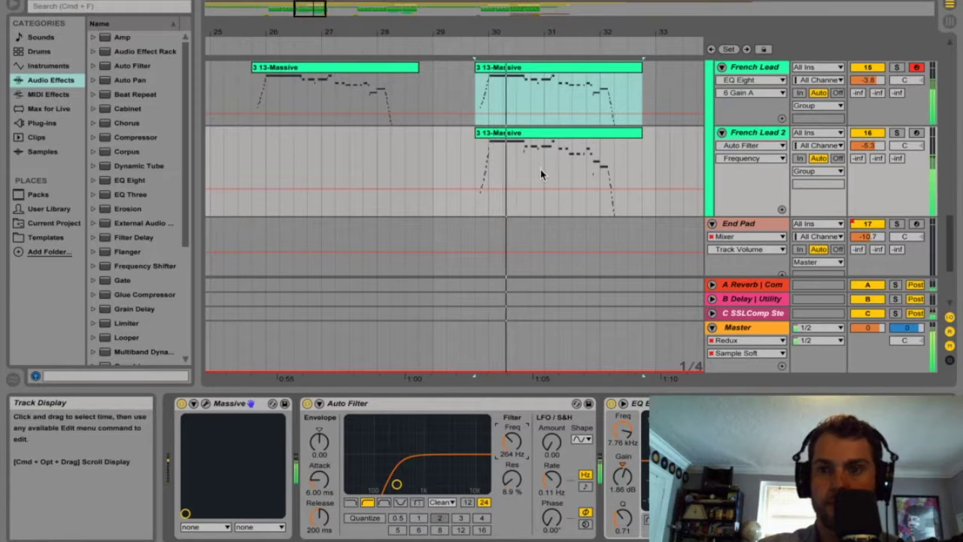
# Step: Play from where the guitar clips end after bar 33, and examine the 8 Audio track's Auto Filter automation up to bar 42
pyautogui.scroll(2, 565, 200)
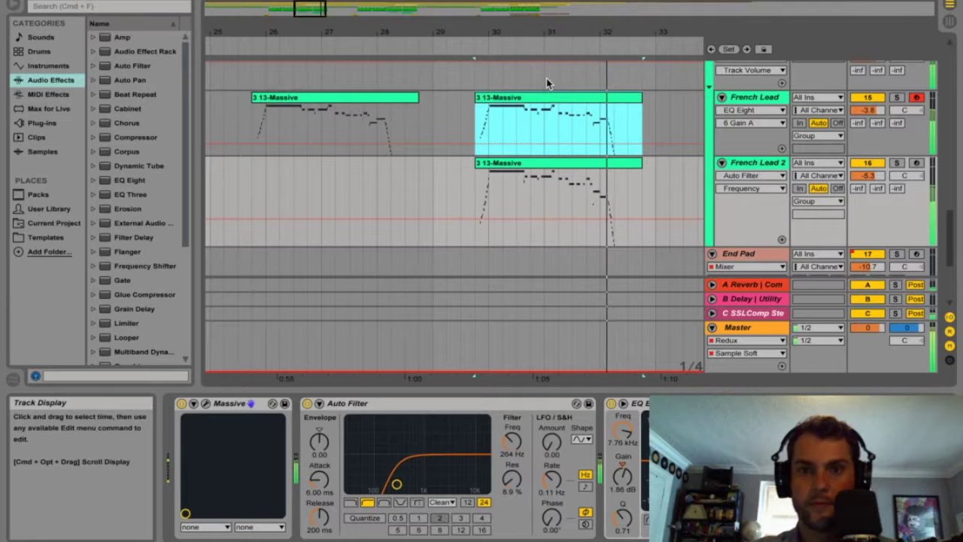
pyautogui.moveTo(527, 34); pyautogui.dragTo(453, 109)
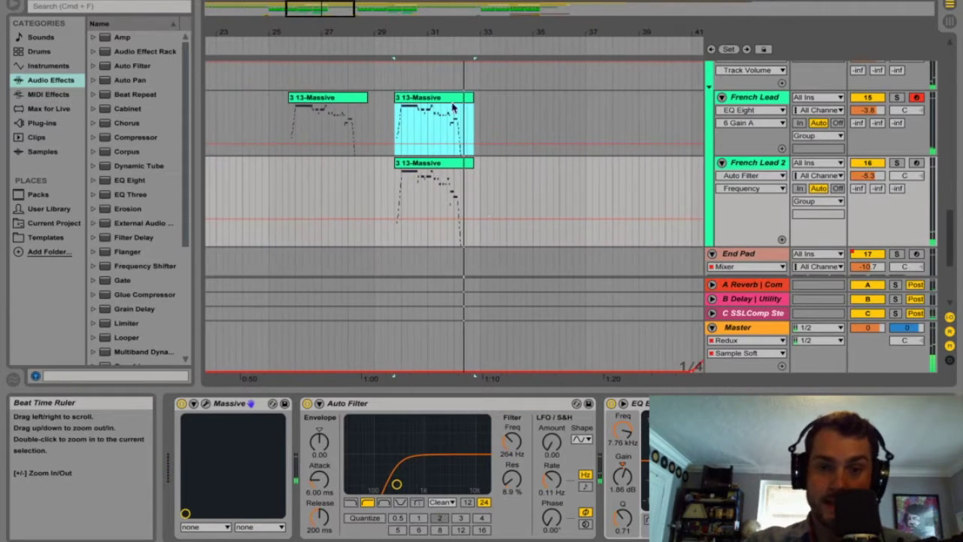
pyautogui.scroll(10, 492, 209)
pyautogui.scroll(-5, 528, 199)
pyautogui.scroll(4, 538, 150)
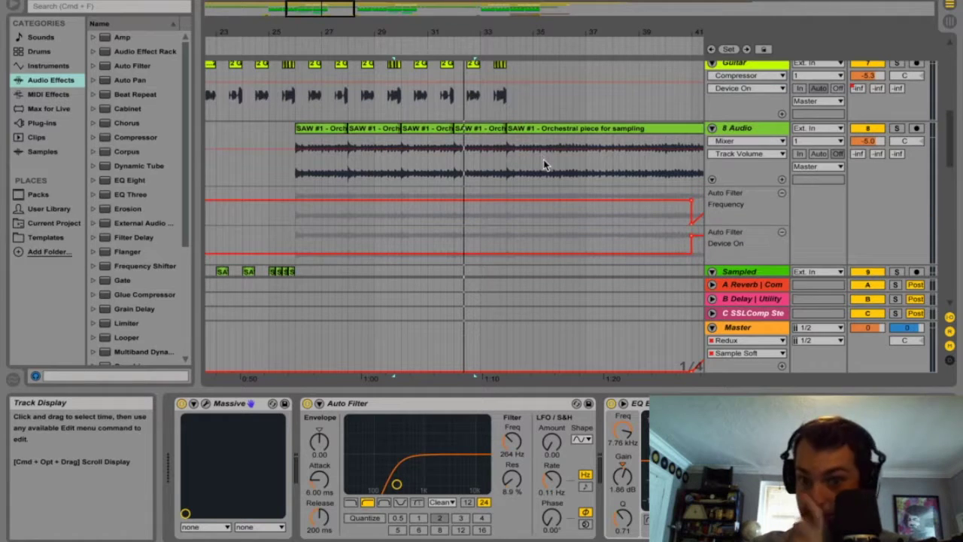
pyautogui.click(503, 42)
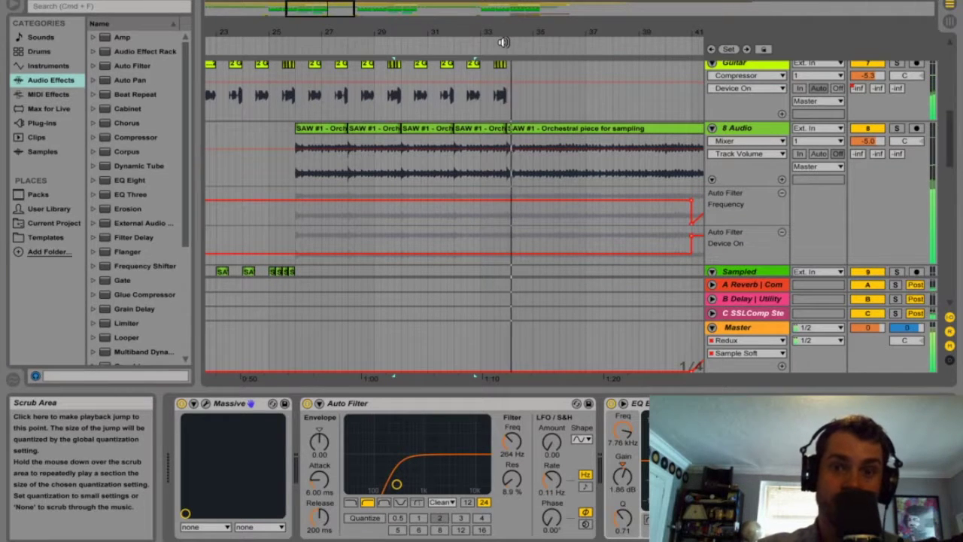
pyautogui.hscroll(5, 494, 143)
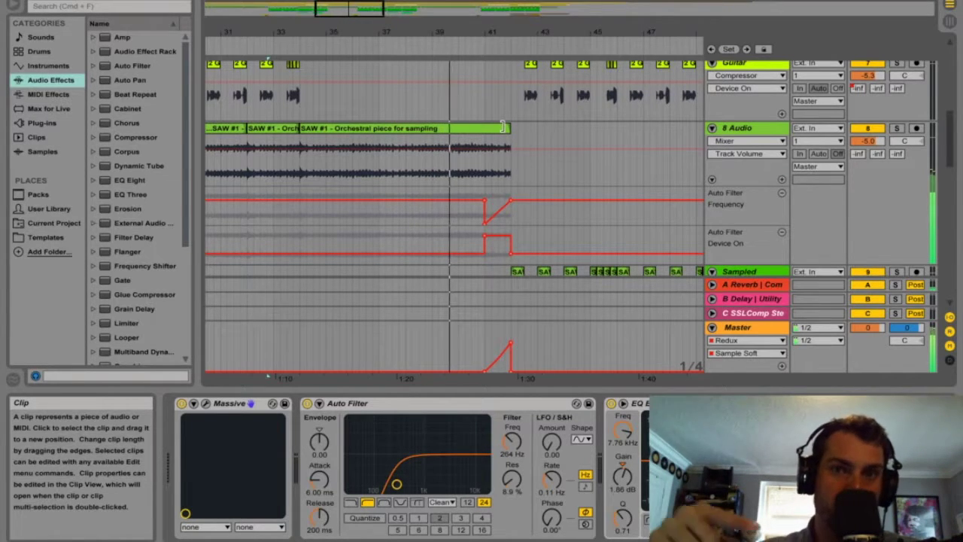
pyautogui.scroll(1, 503, 127)
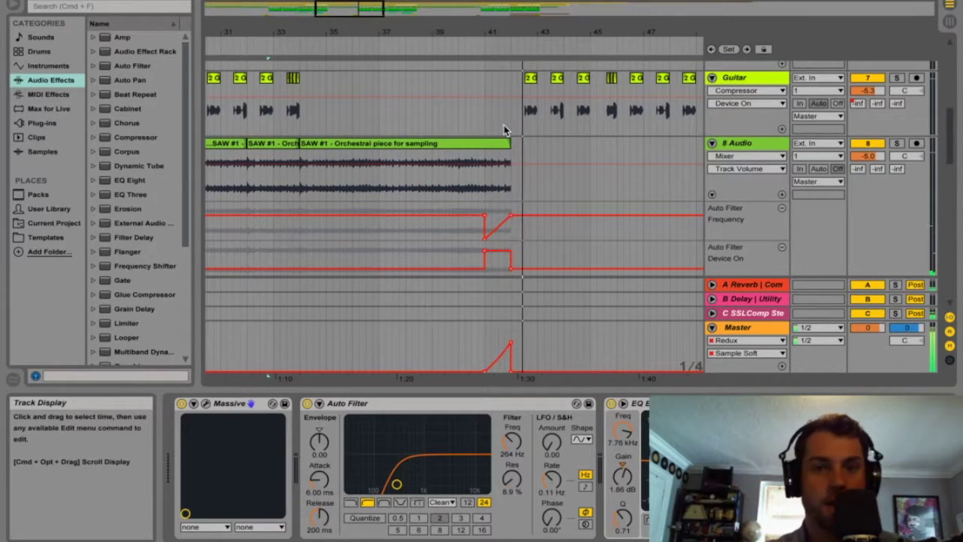
# Step: Show the End Pad track's Absynth 5 and Compressor devices, and play from just before its first clip
pyautogui.moveTo(385, 37); pyautogui.dragTo(476, 34)
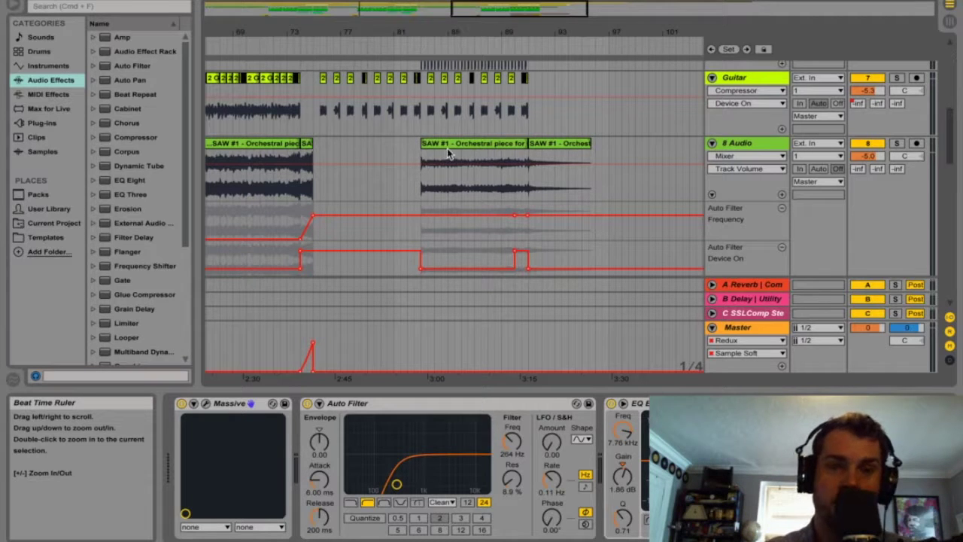
pyautogui.scroll(-2, 469, 133)
pyautogui.scroll(-10, 466, 137)
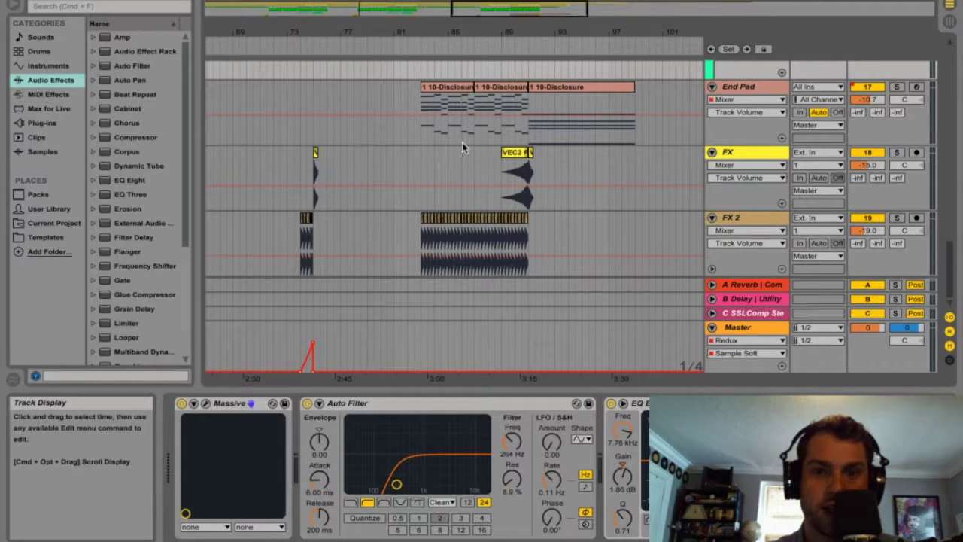
pyautogui.scroll(1, 461, 142)
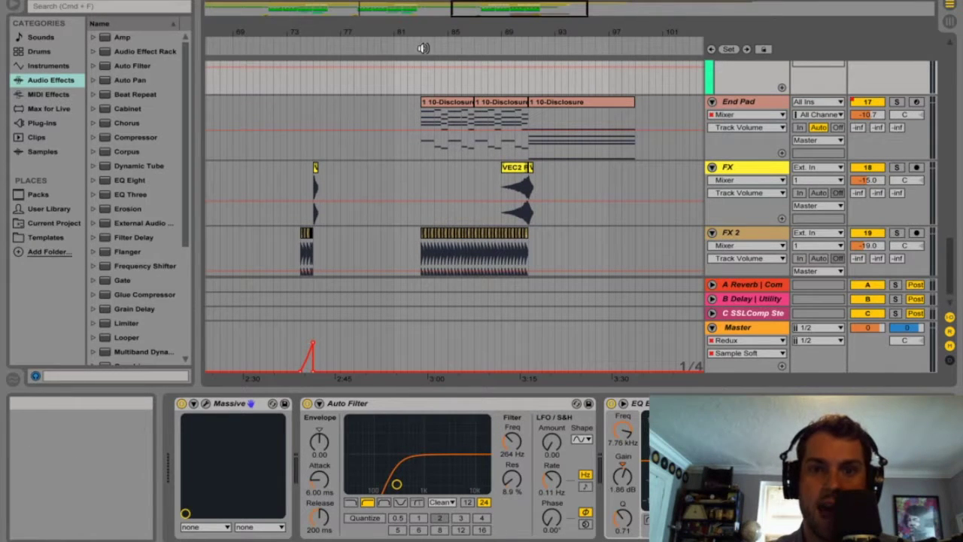
pyautogui.click(738, 102)
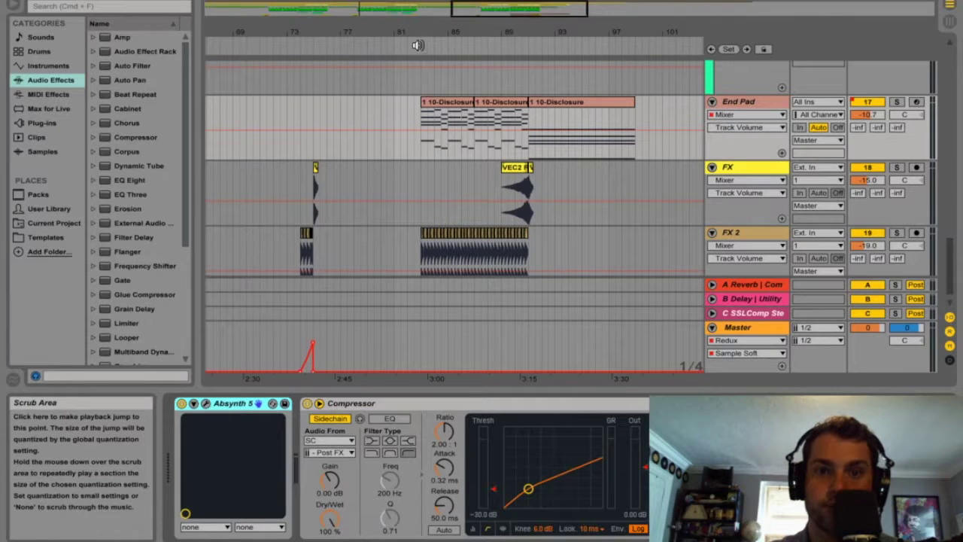
pyautogui.click(415, 45)
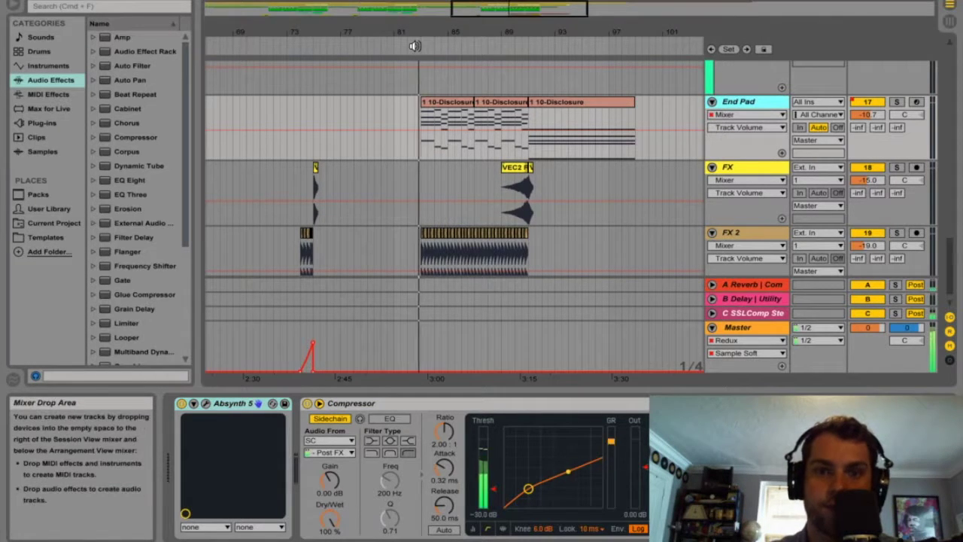
# Step: Compare the End Pad track alone and in the full mix by switching its solo on and off during playback
pyautogui.click(896, 103)
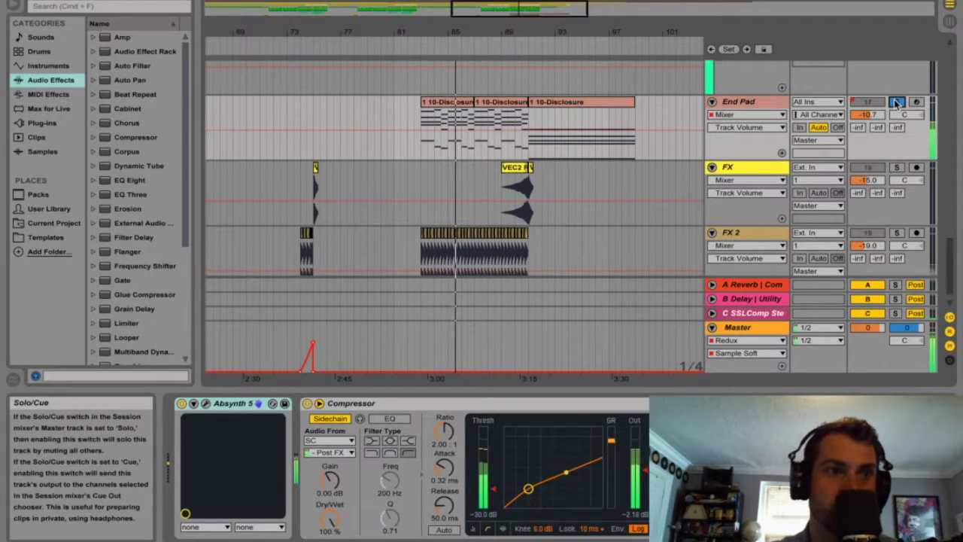
pyautogui.click(896, 102)
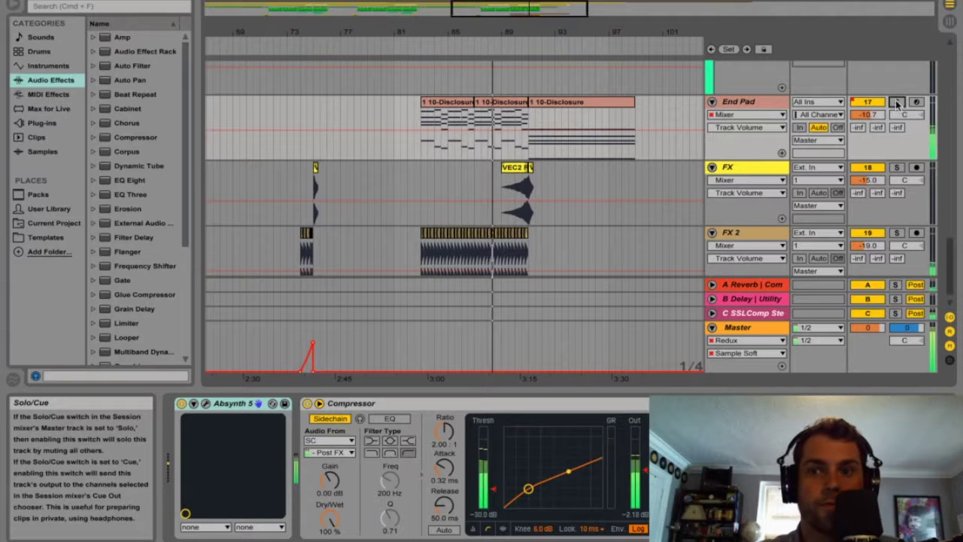
pyautogui.click(896, 102)
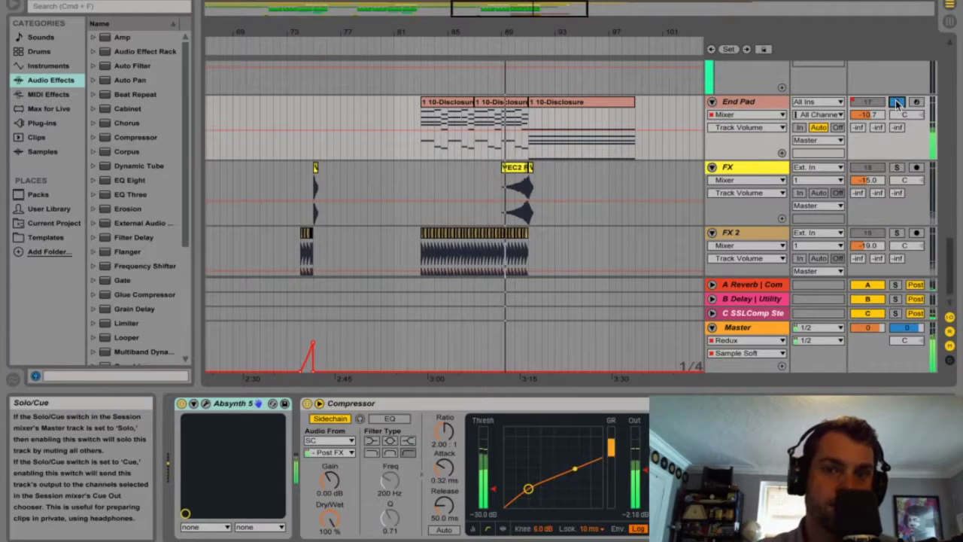
pyautogui.click(895, 103)
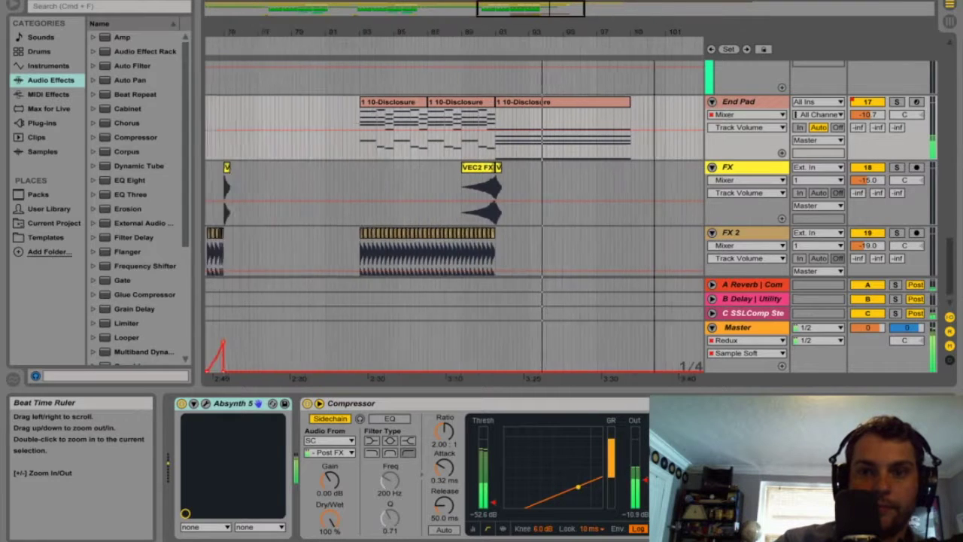
# Step: View the song's ending after the last End Pad clip, and display the whole arrangement starting from the Ref track
pyautogui.moveTo(658, 30); pyautogui.dragTo(445, 27)
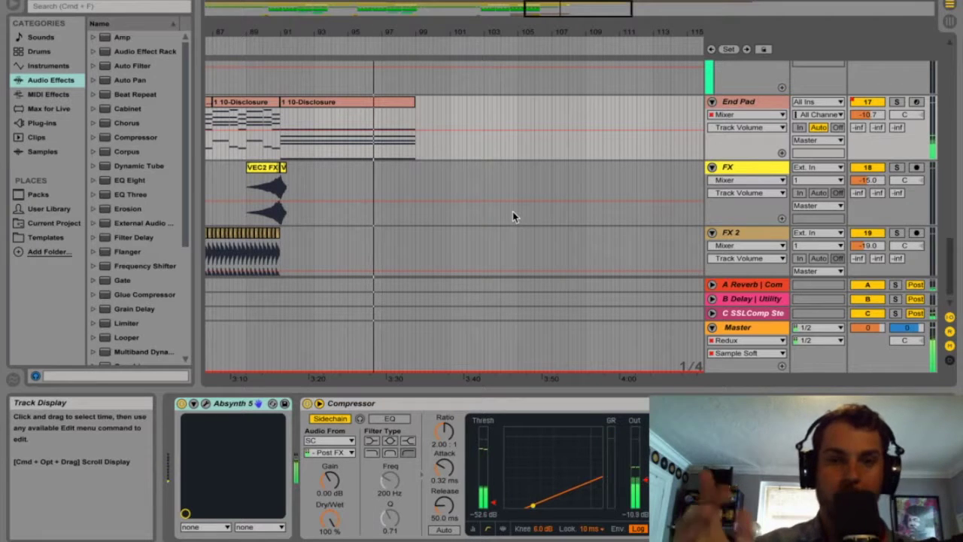
pyautogui.moveTo(409, 30); pyautogui.dragTo(406, 34)
pyautogui.scroll(15, 432, 135)
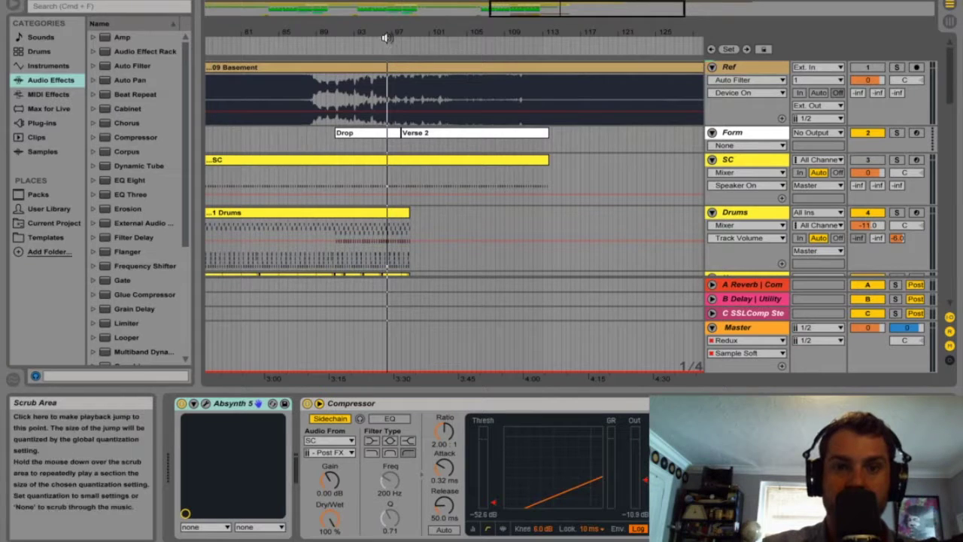
pyautogui.moveTo(386, 34); pyautogui.dragTo(450, 34)
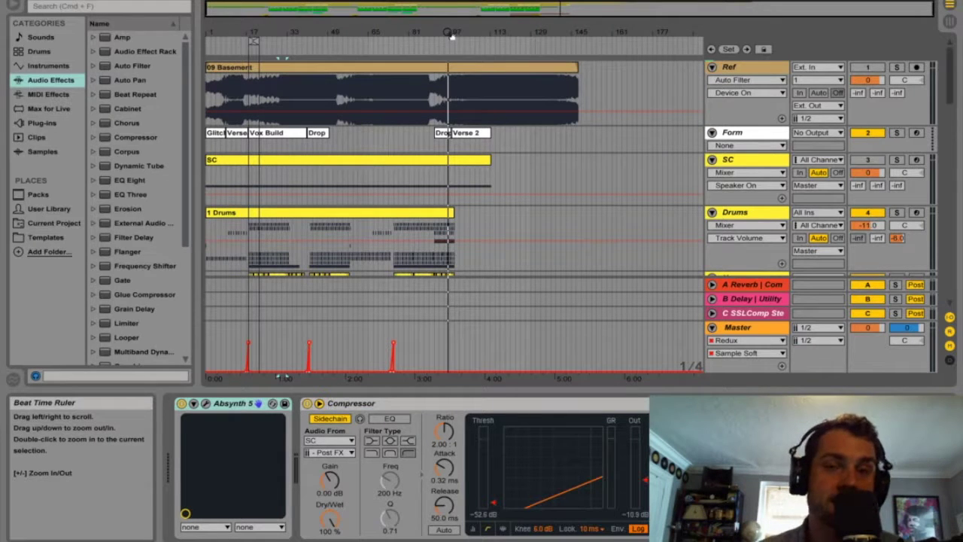